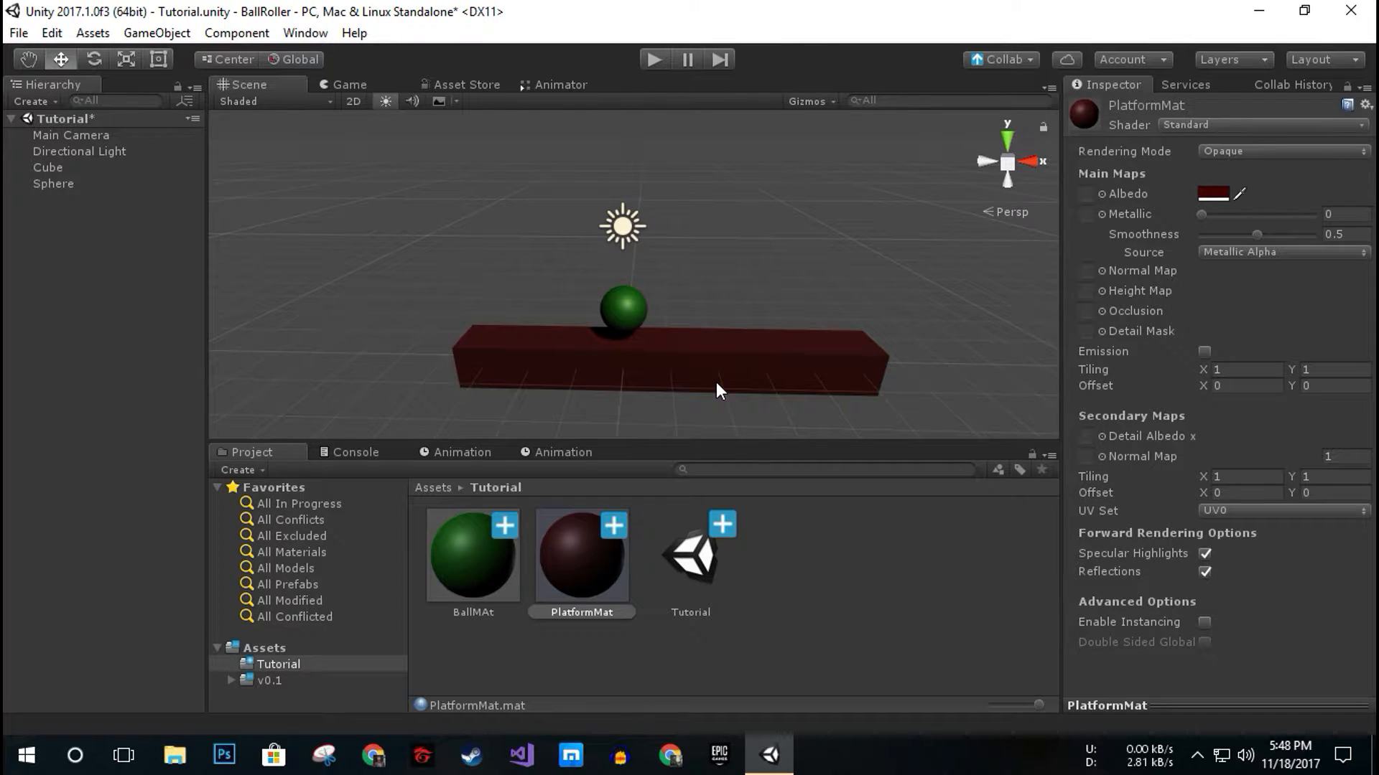
- Raise the sphere above the platform to about Y 1.91 and set its BallMAt albedo colour to white (FFFFFFFF)
click(634, 320)
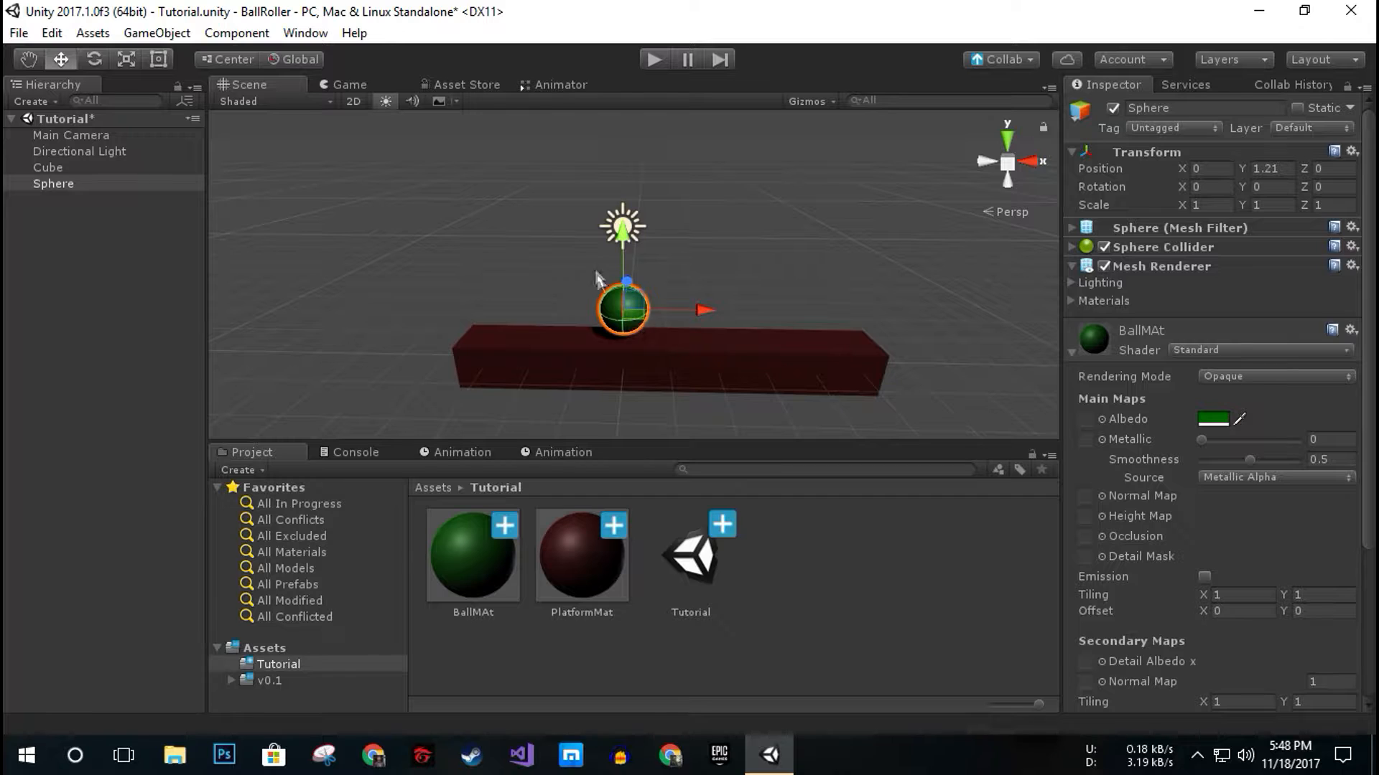
drag(623, 234, 627, 203)
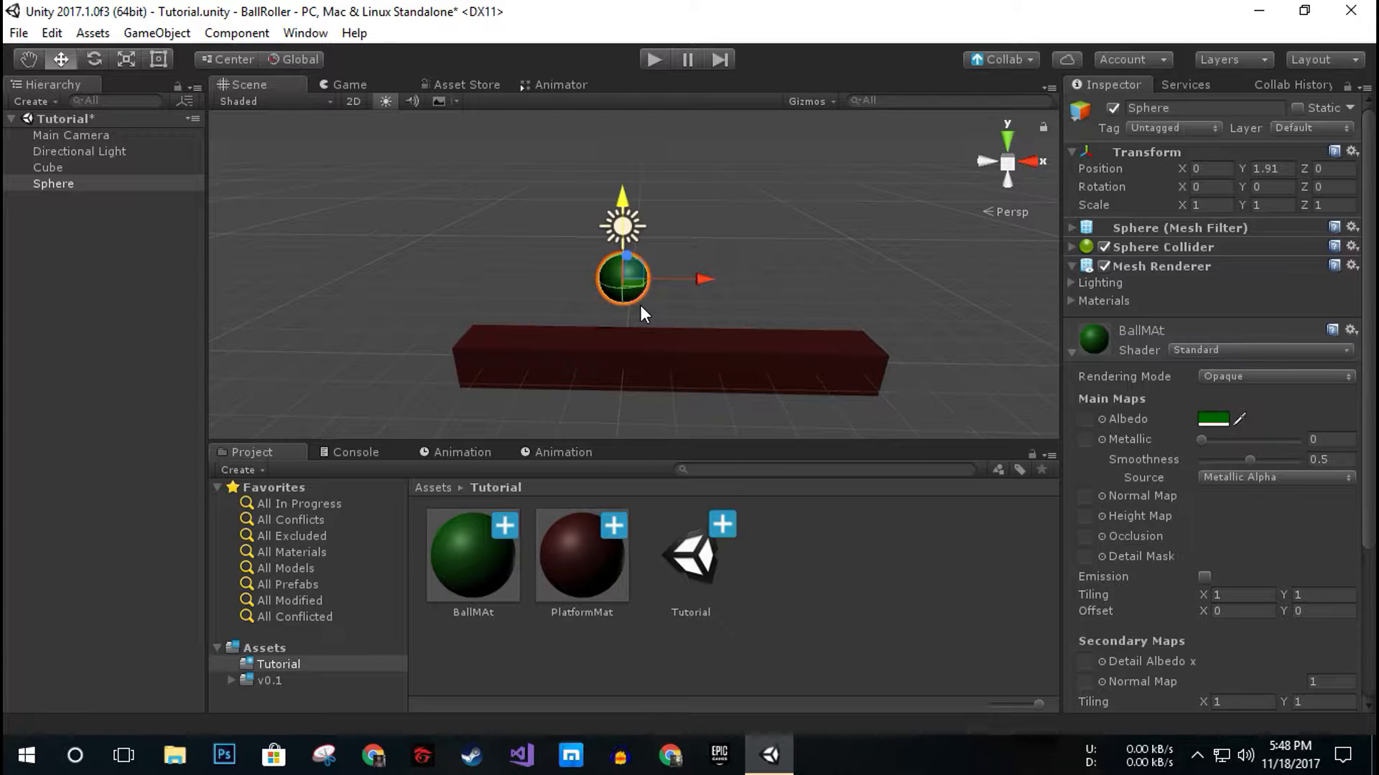
click(1213, 420)
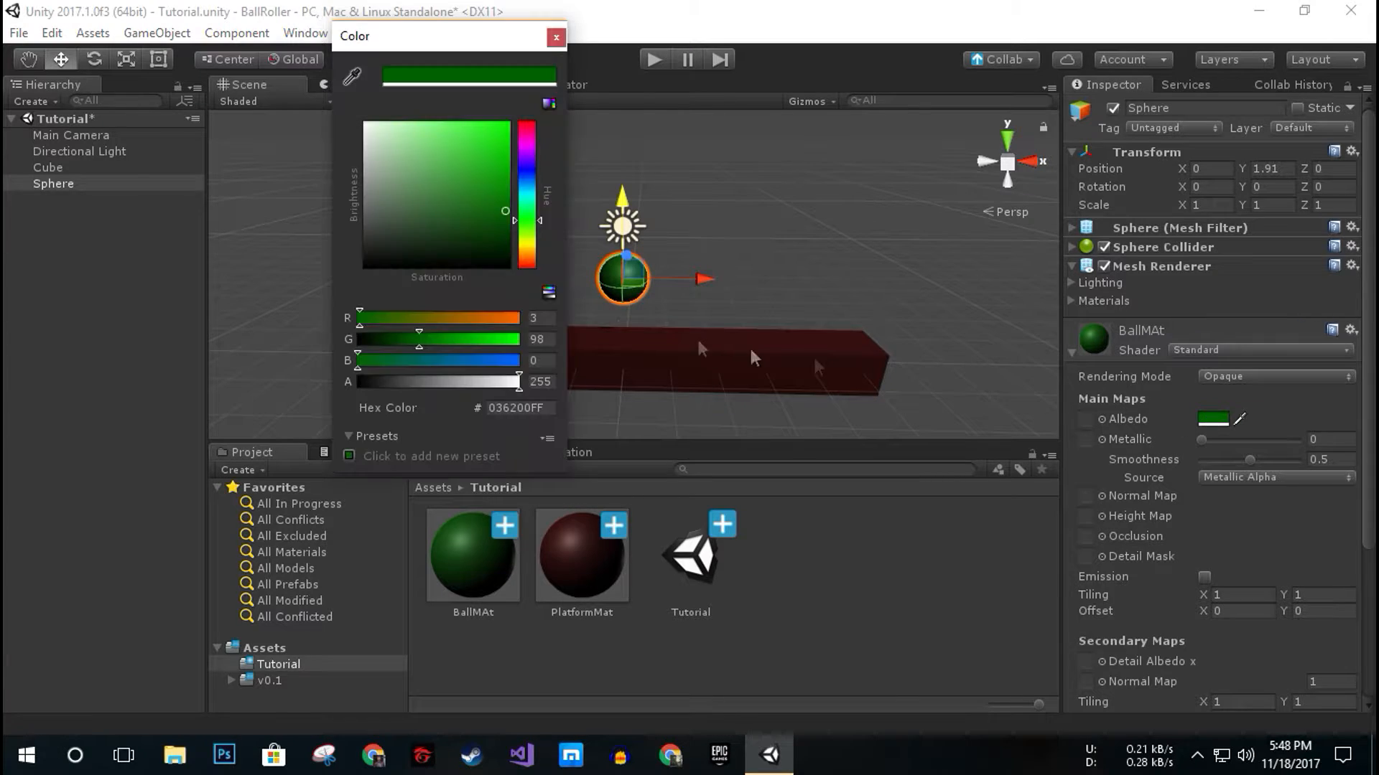
drag(489, 217, 318, 97)
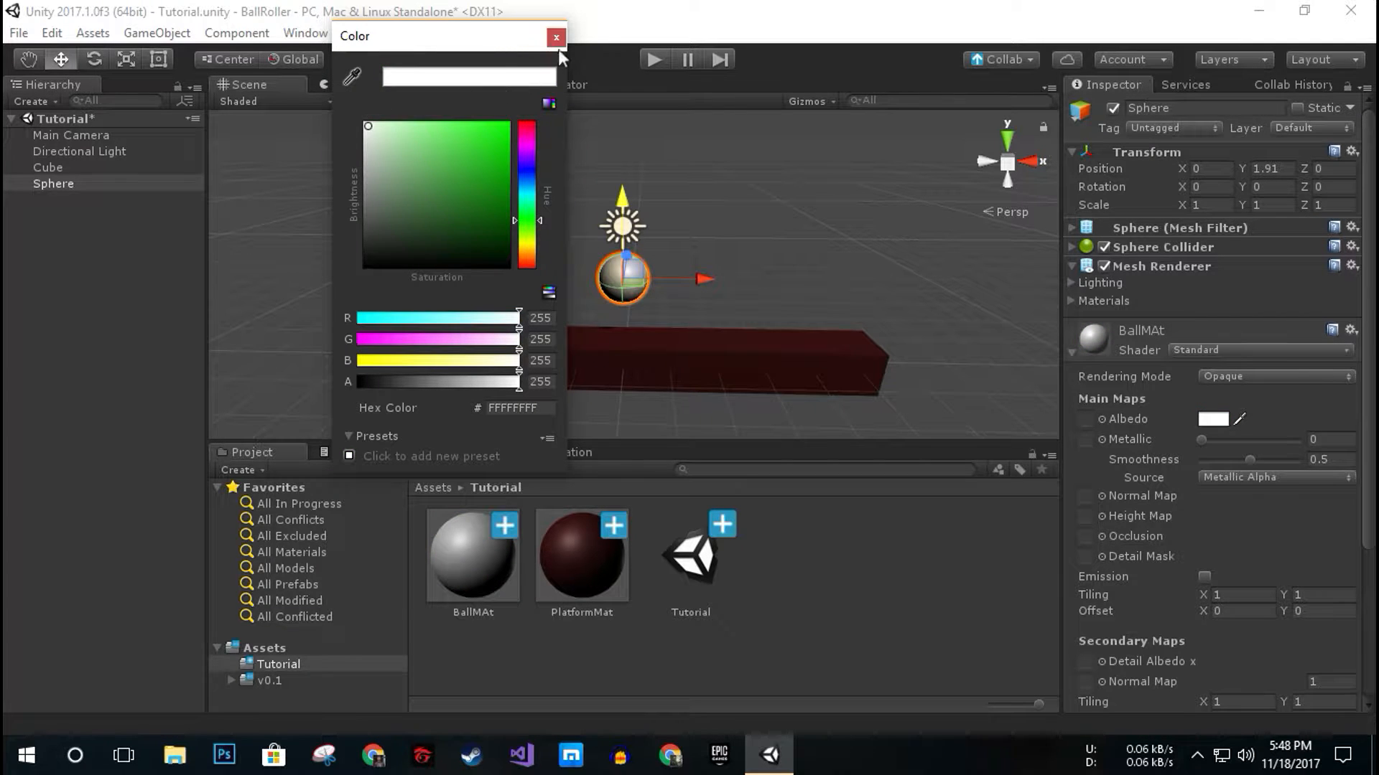
click(558, 45)
- Set the albedo colour of PlatformMat to white (FFFFFFFF)
click(570, 554)
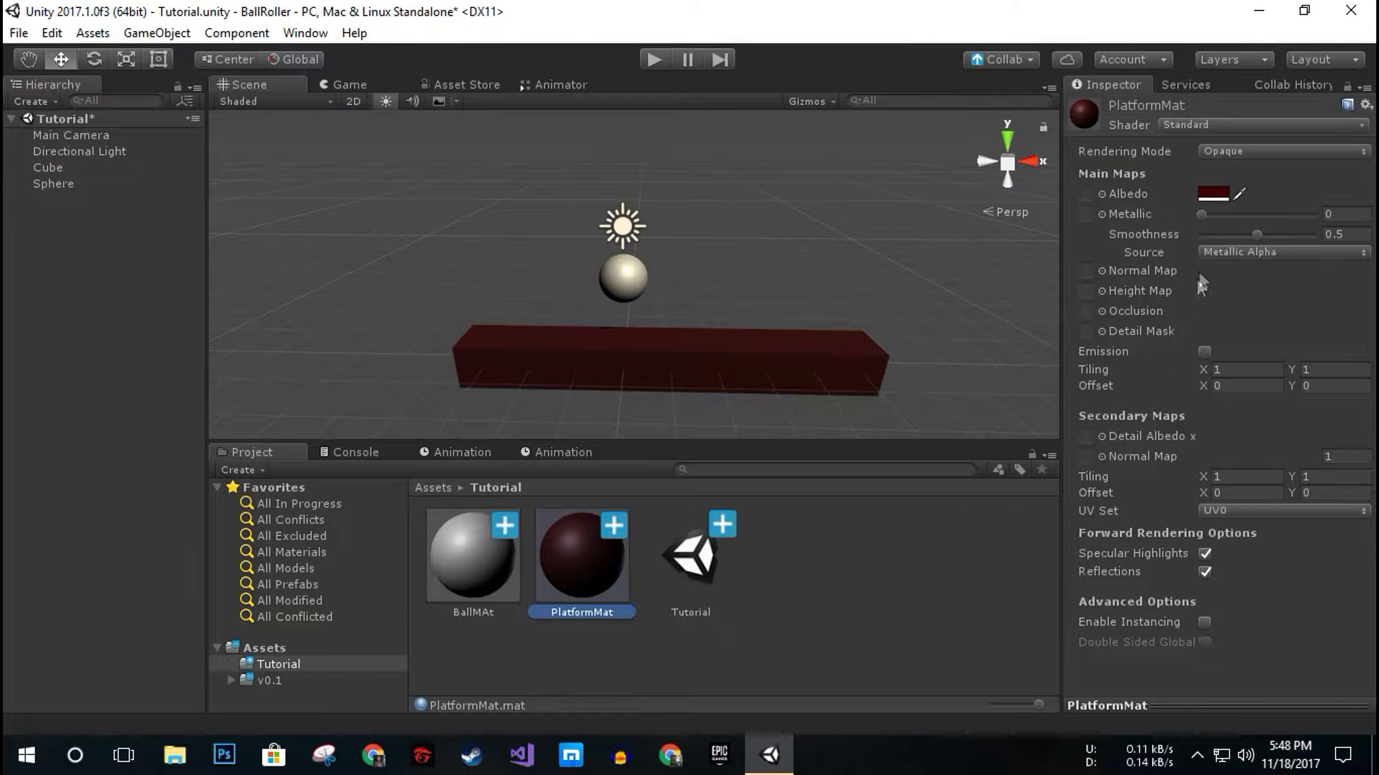
click(1222, 191)
drag(481, 259, 368, 126)
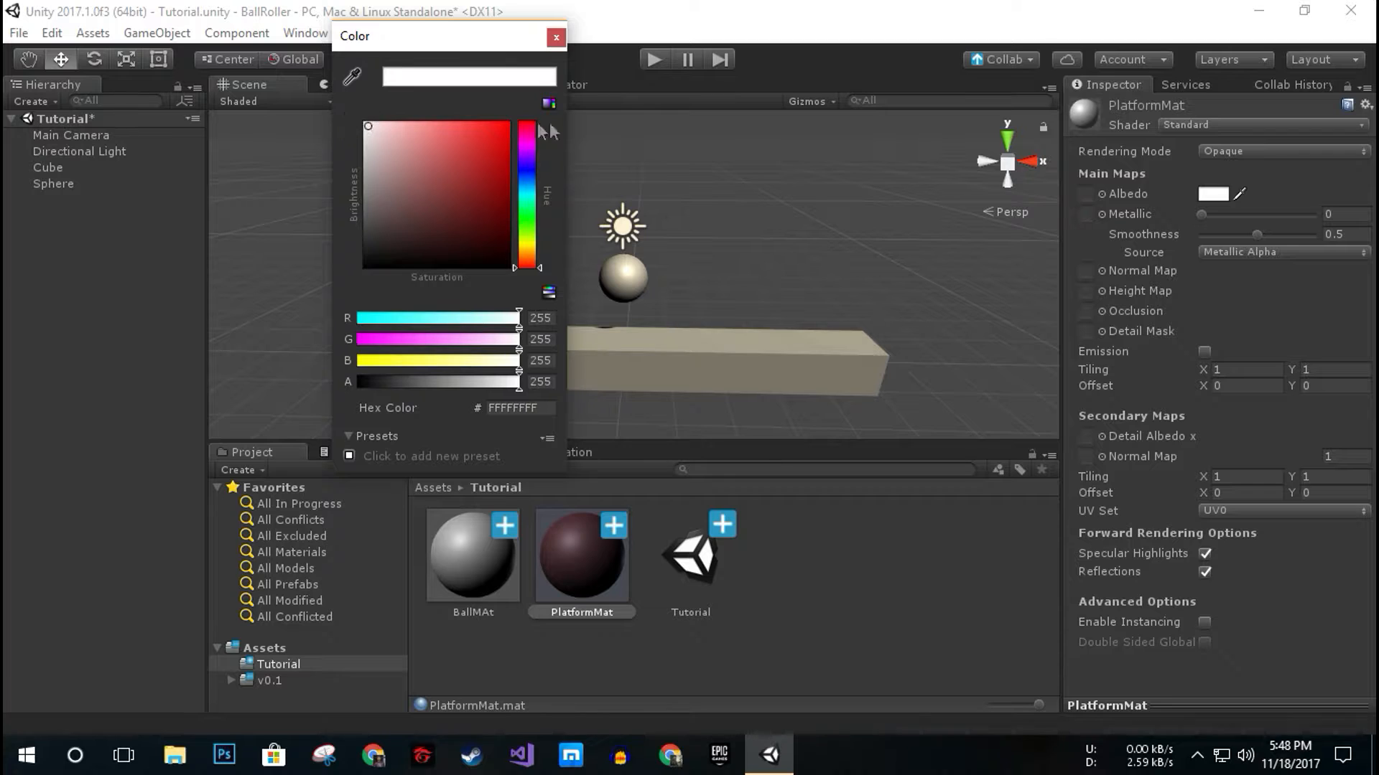
click(558, 36)
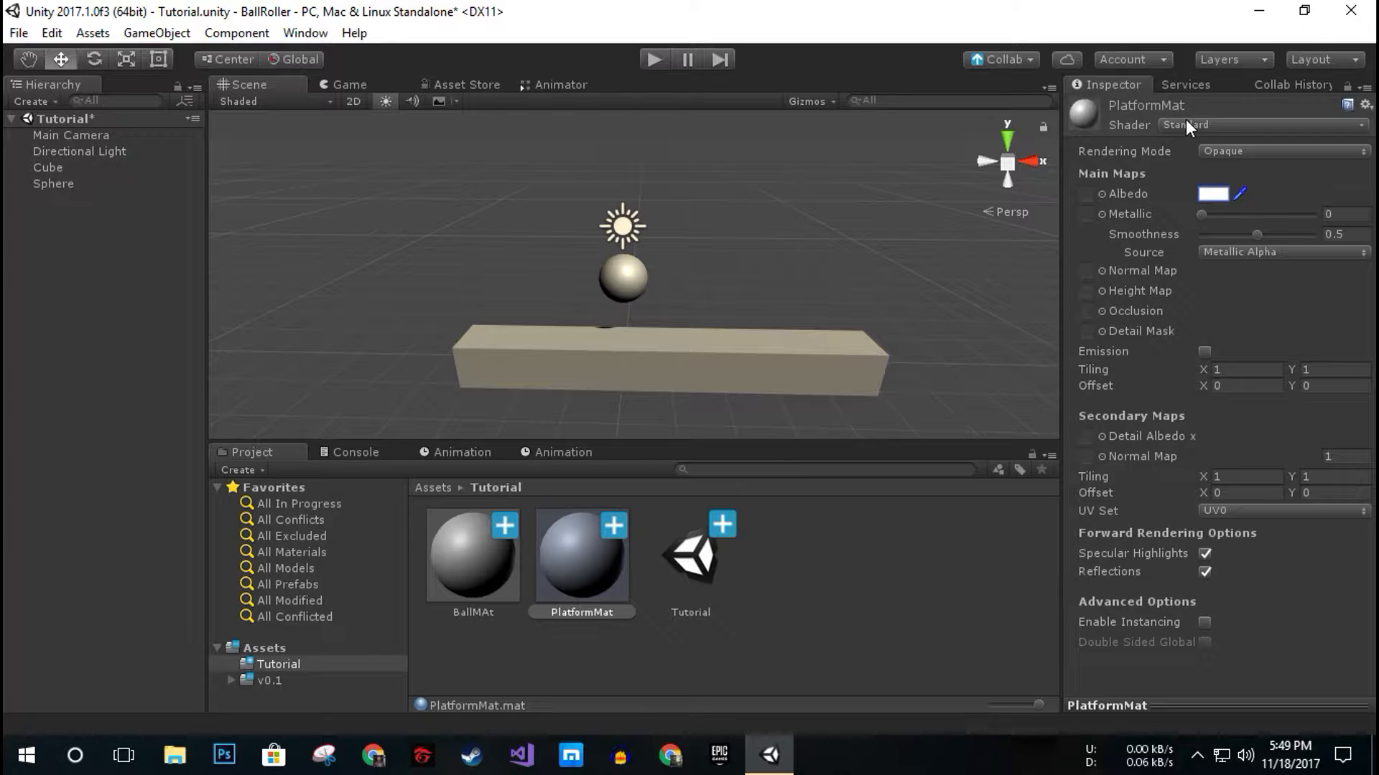
- Import the wood wall panels image from the desktop into the Tutorial folder and assign it as PlatformMat's albedo texture
click(1255, 21)
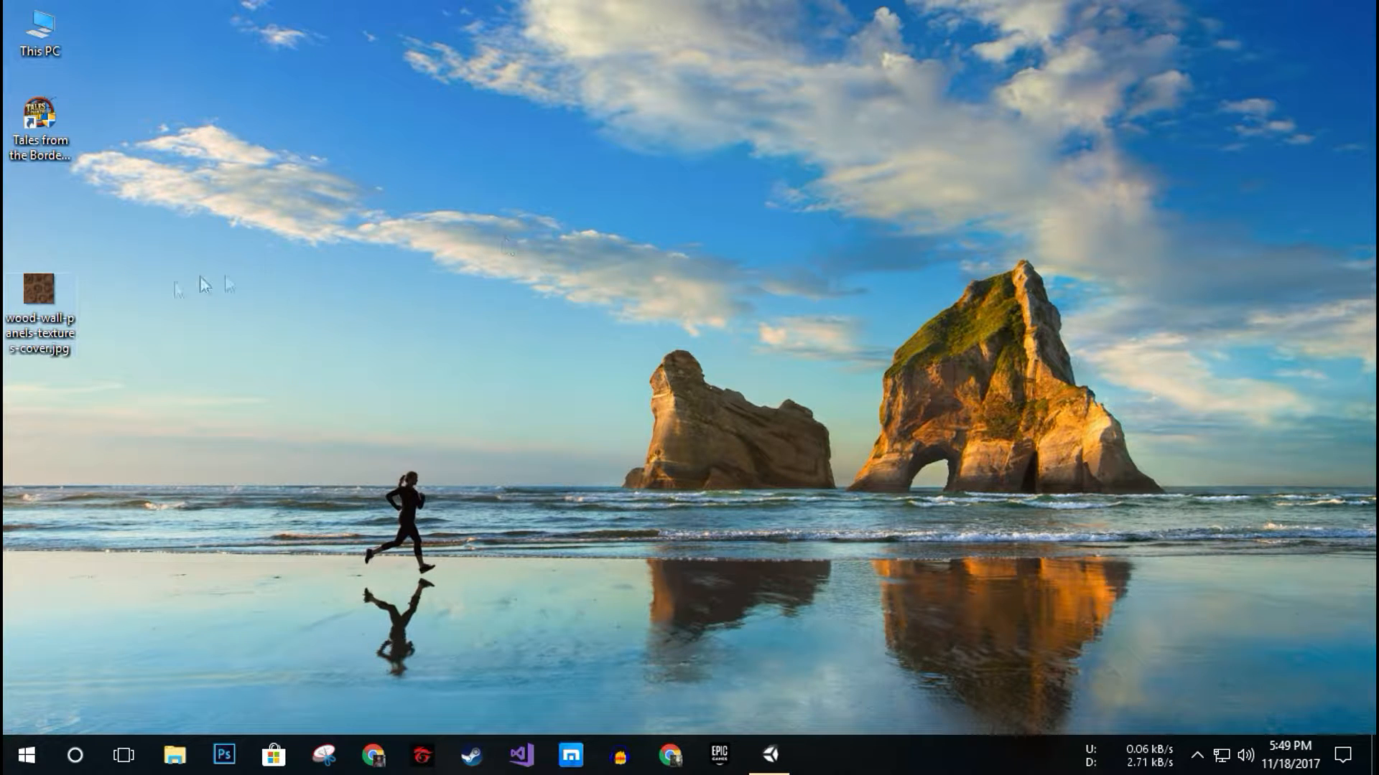
mouse_move(37, 290)
drag(36, 290, 734, 635)
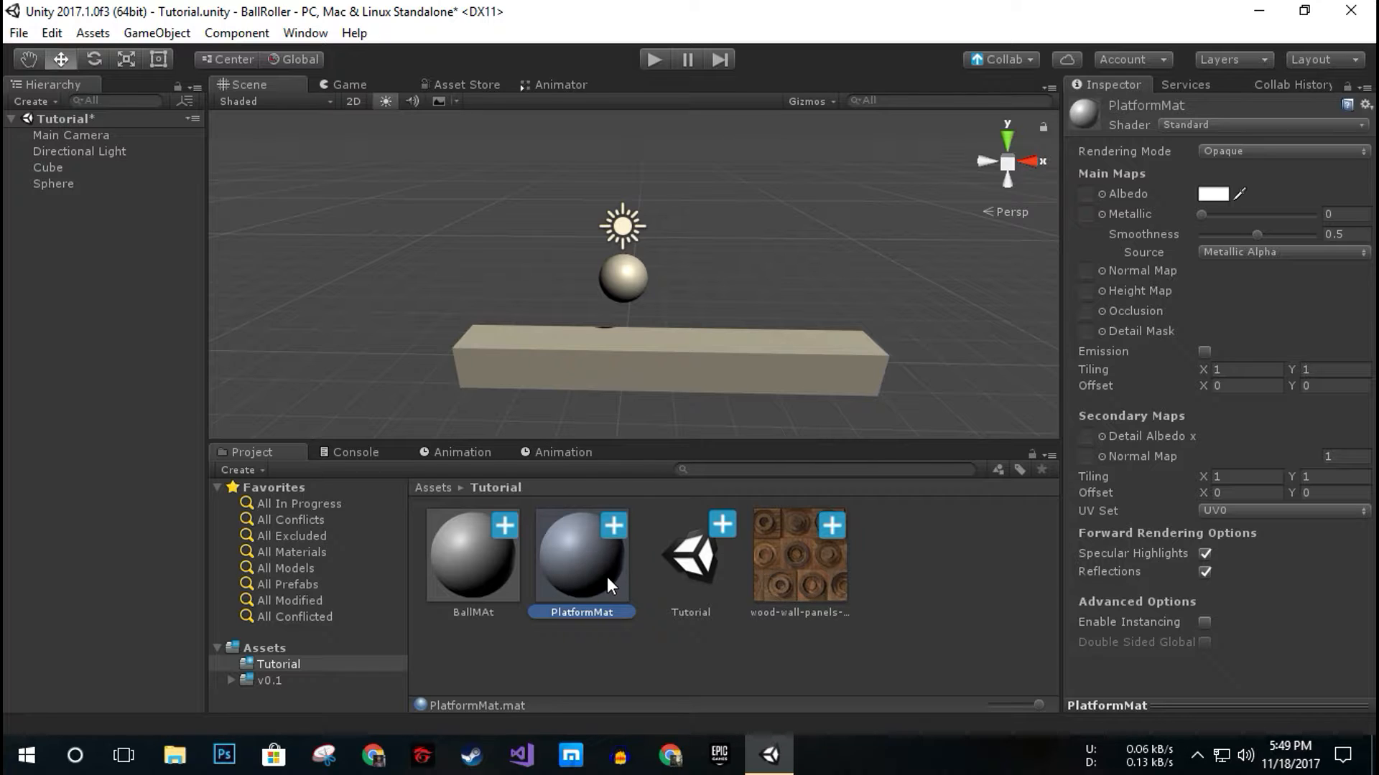
drag(826, 556, 1093, 194)
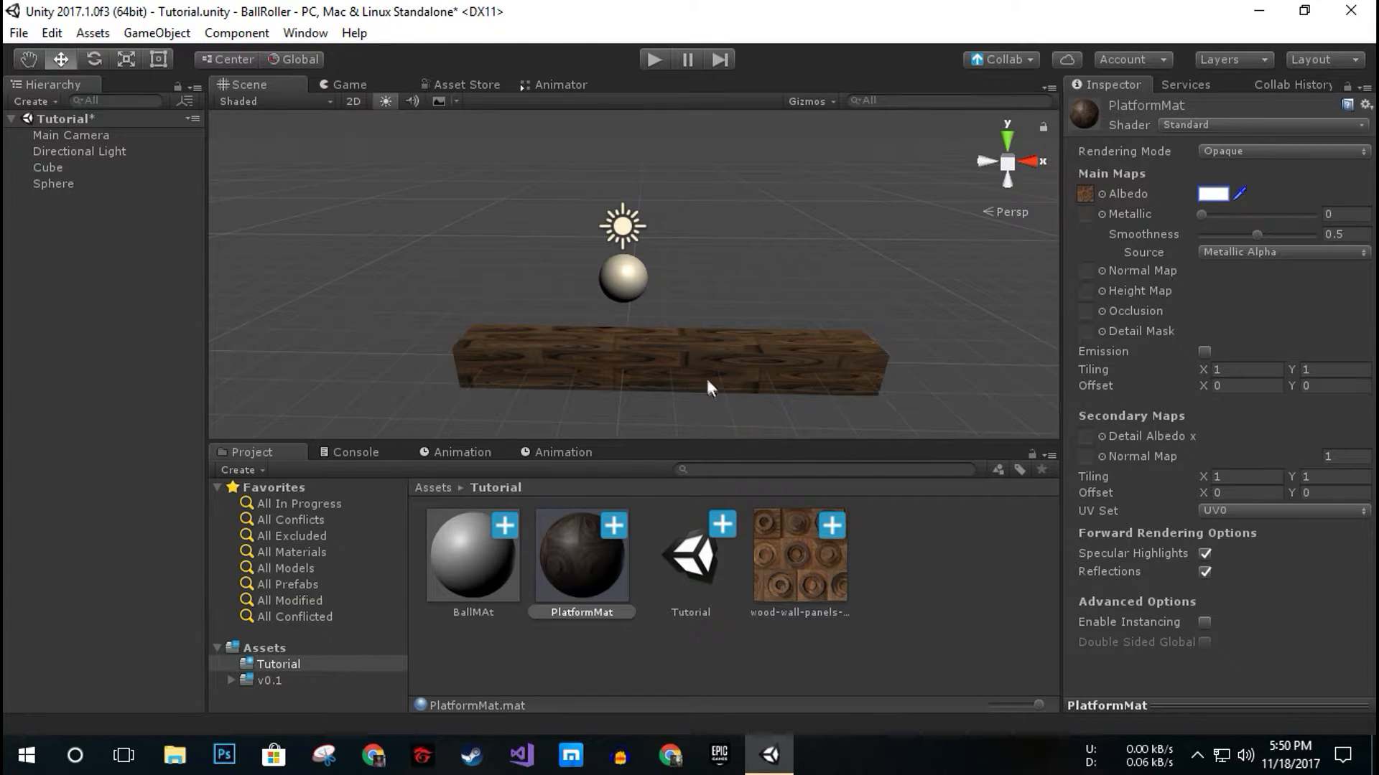
- Play the scene briefly to check the textured platform in the Game view, stop it and return to the Scene view
click(345, 81)
click(655, 62)
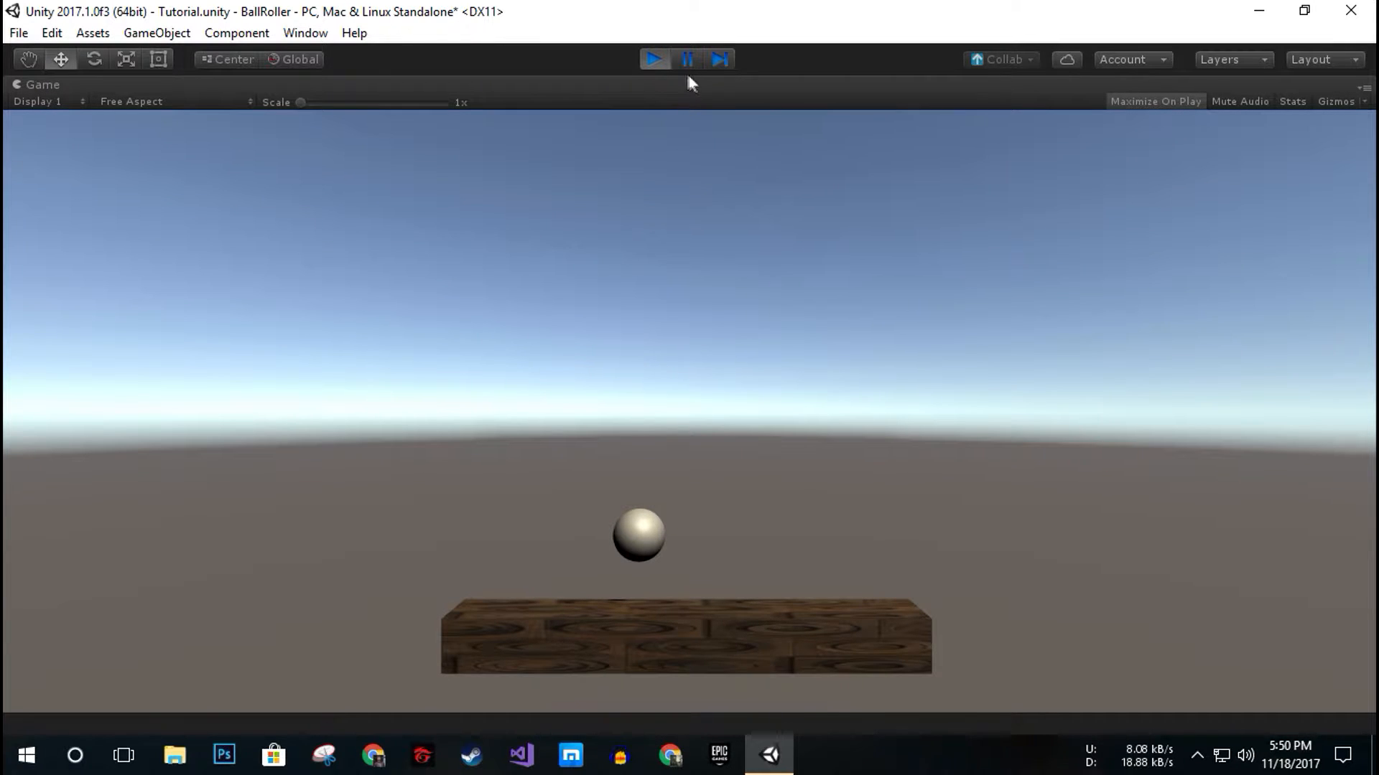
click(659, 58)
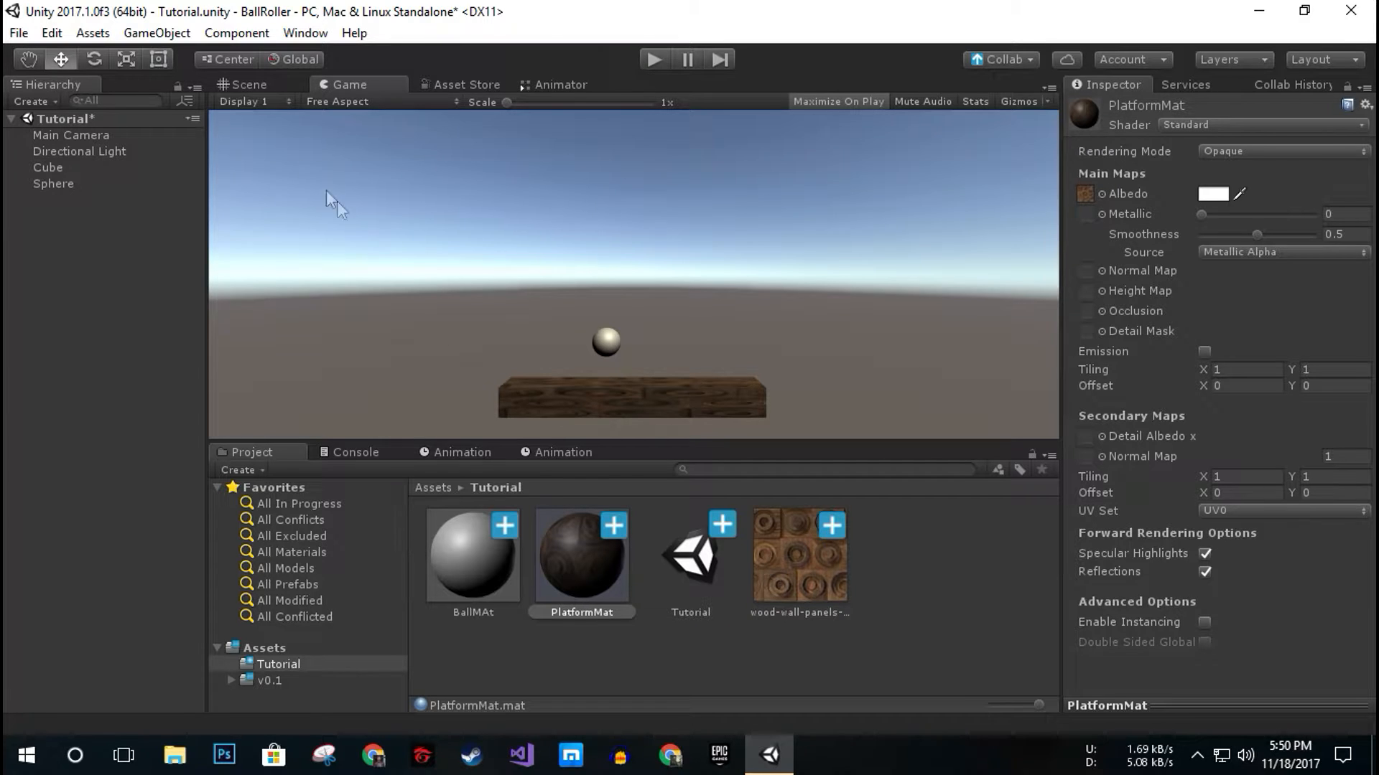
click(252, 84)
- Add a Rigidbody component to the Sphere and collapse its BallMAt material settings
click(63, 183)
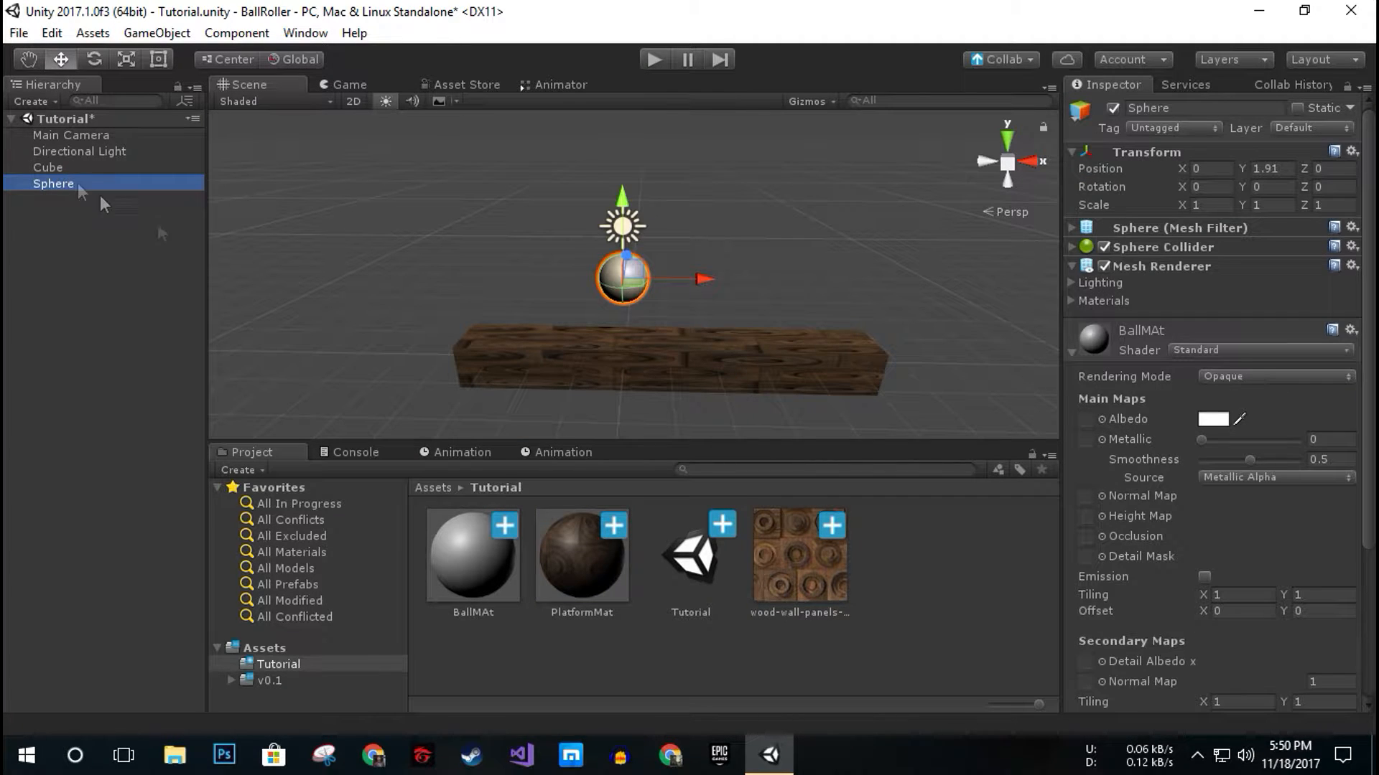
scroll(1138, 553, down, 5)
click(1170, 682)
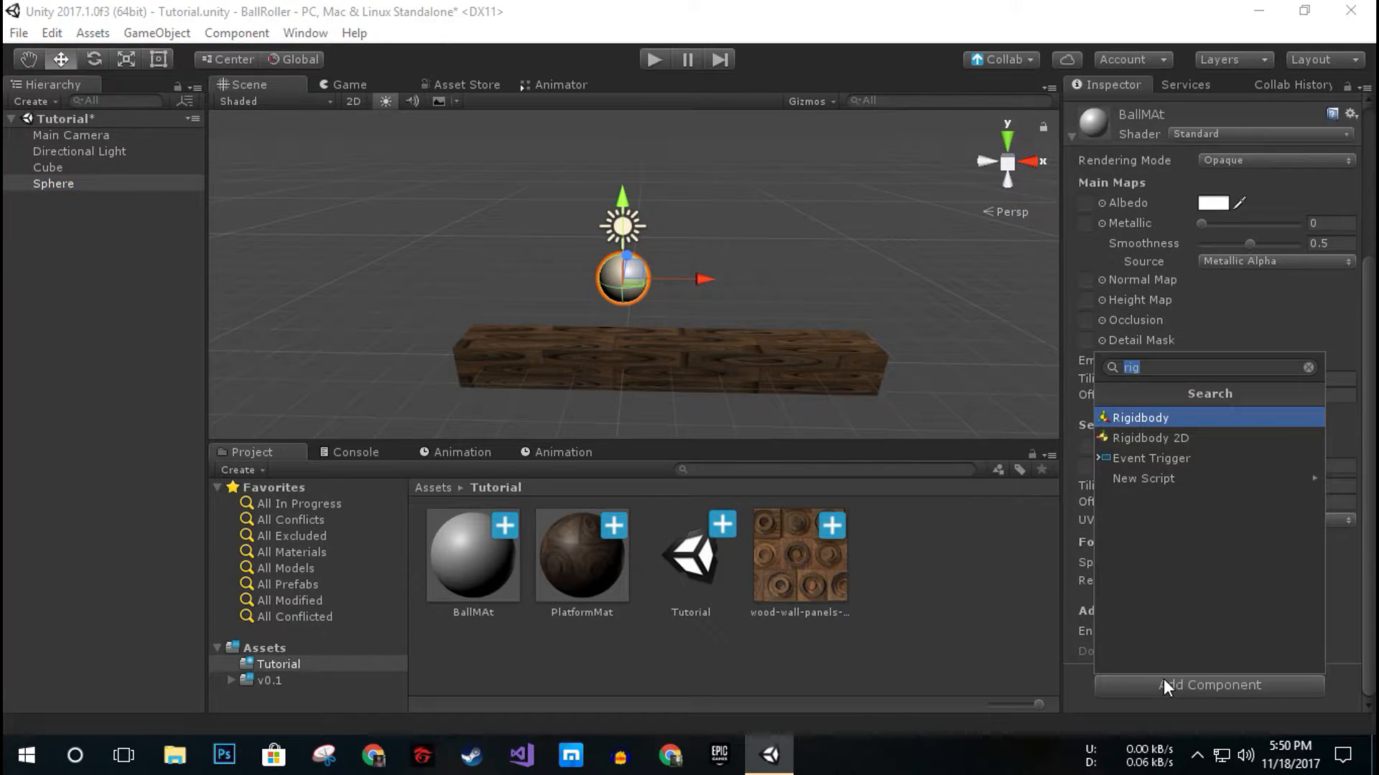
key(Return)
scroll(1209, 585, down, 4)
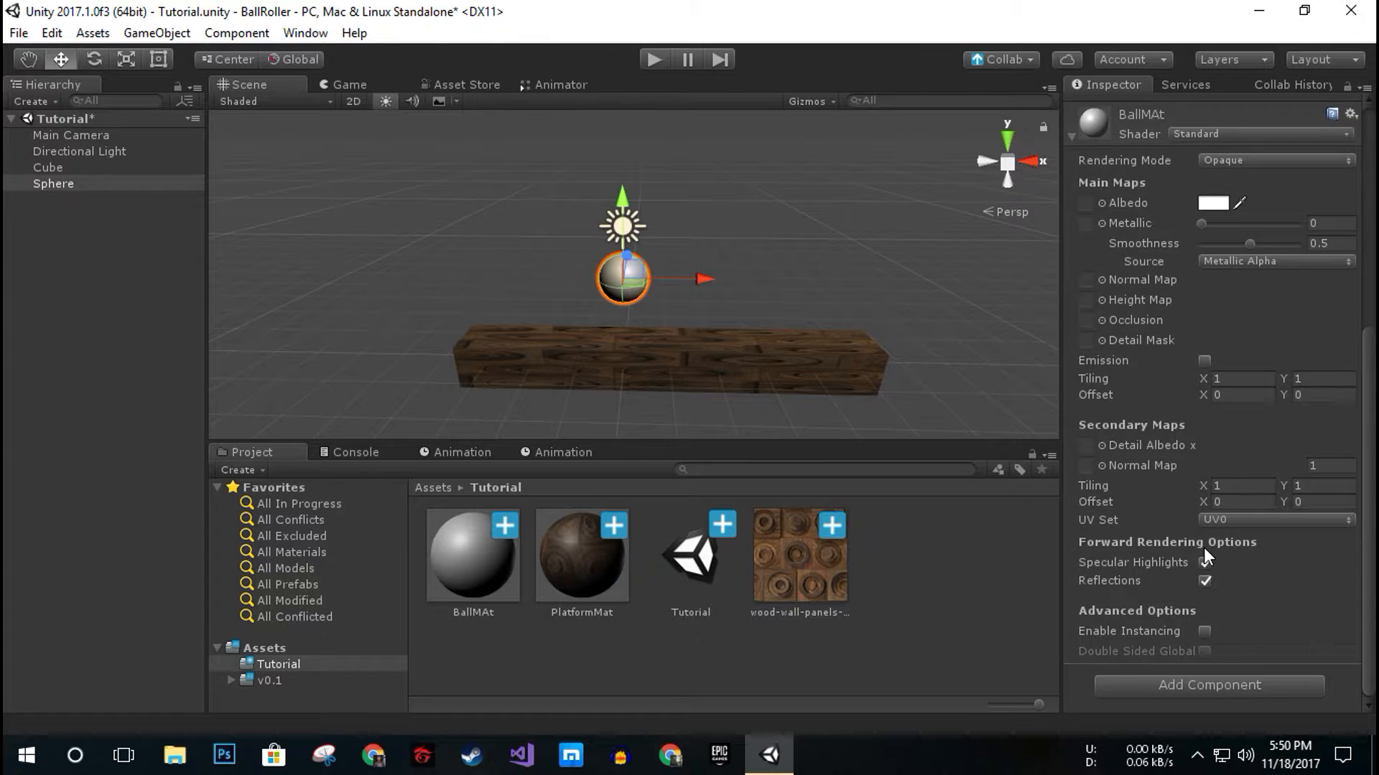
scroll(1204, 547, up, 9)
click(1070, 519)
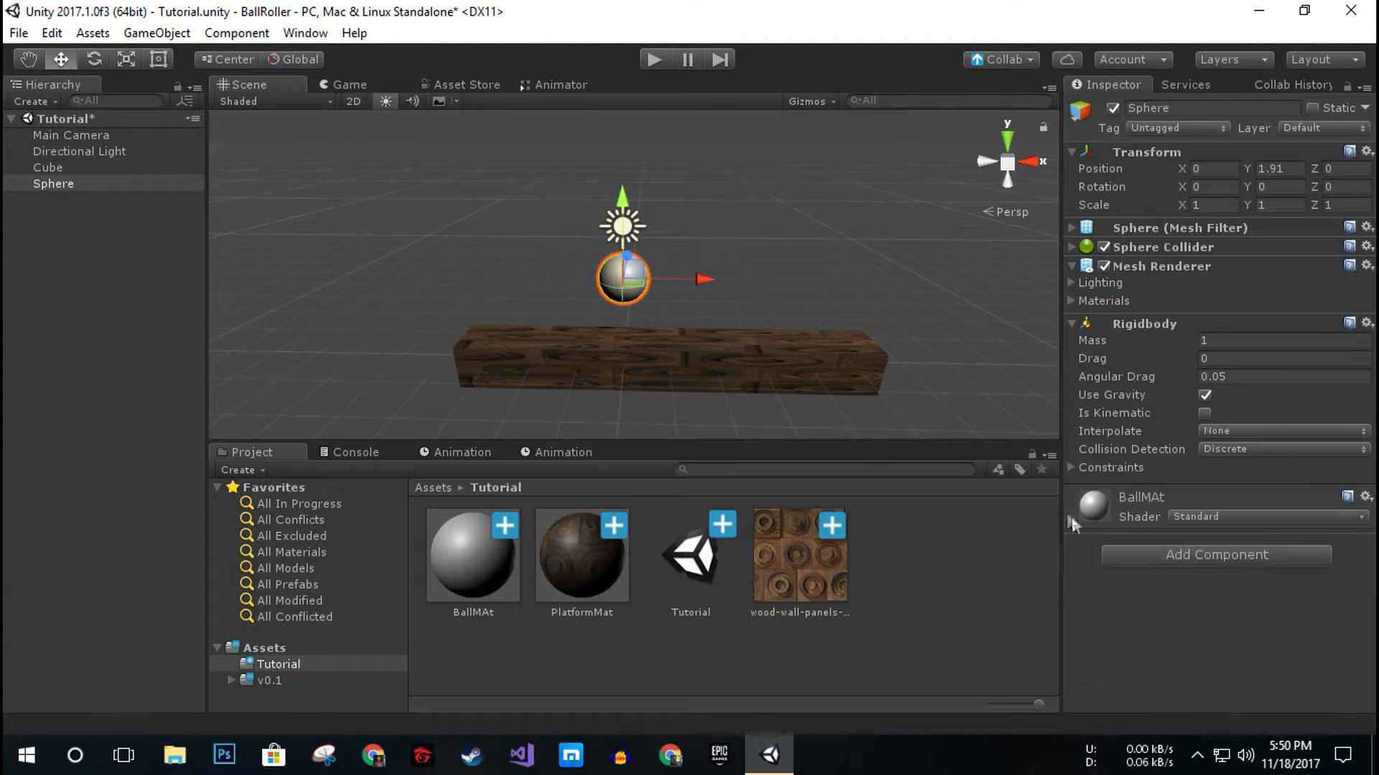
- Run the scene to check how the sphere falls onto the platform, and stop it
alt+drag(735, 370, 701, 258)
click(656, 61)
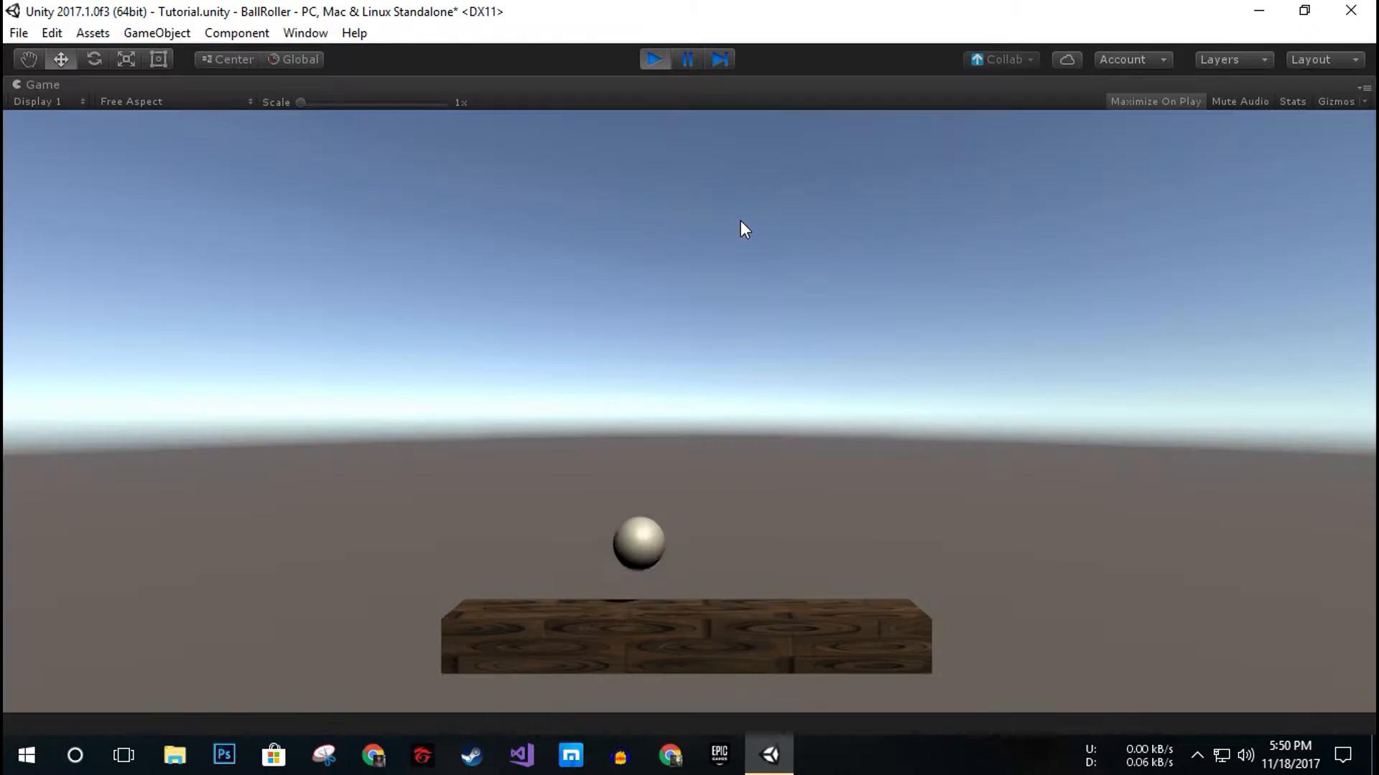
click(655, 60)
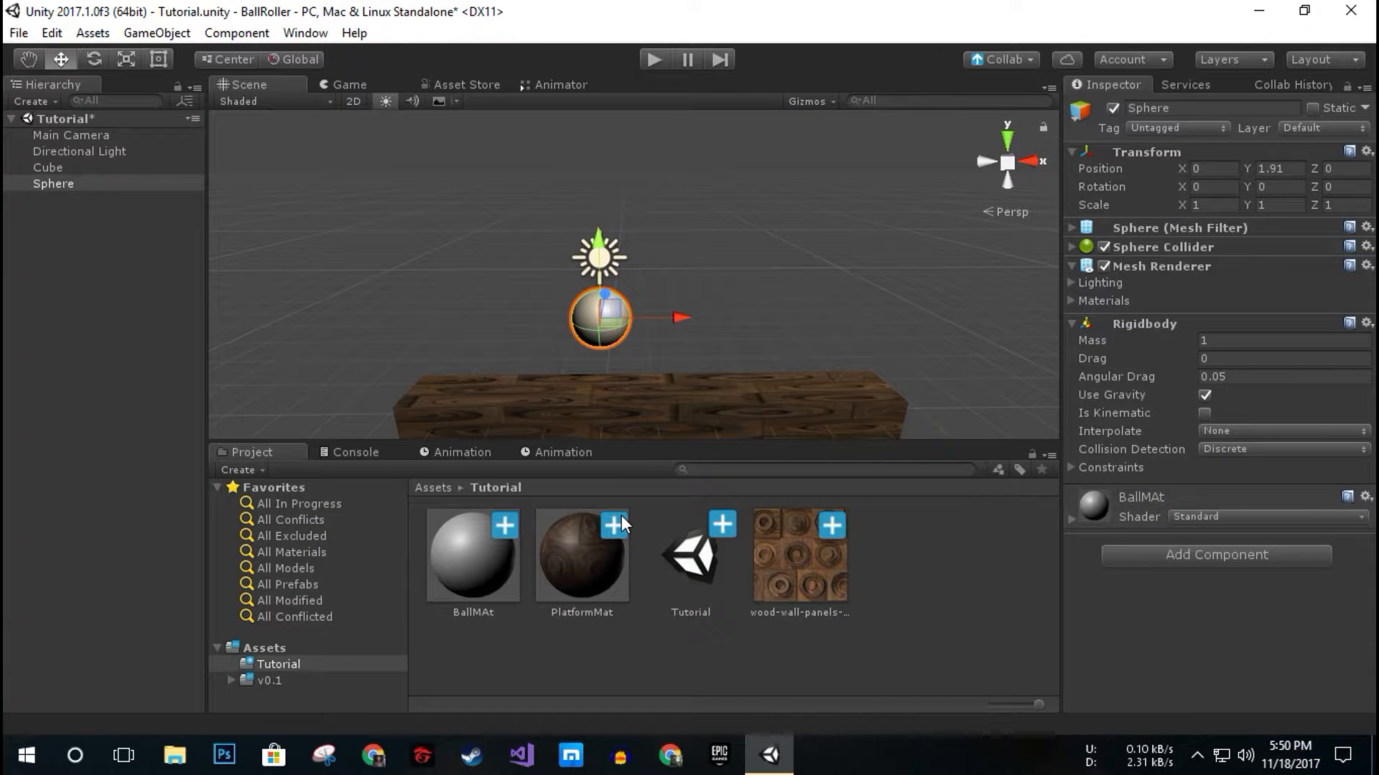
- Assign the Creative-Blue-Glass-Textures image as the albedo texture of BallMAt
click(466, 546)
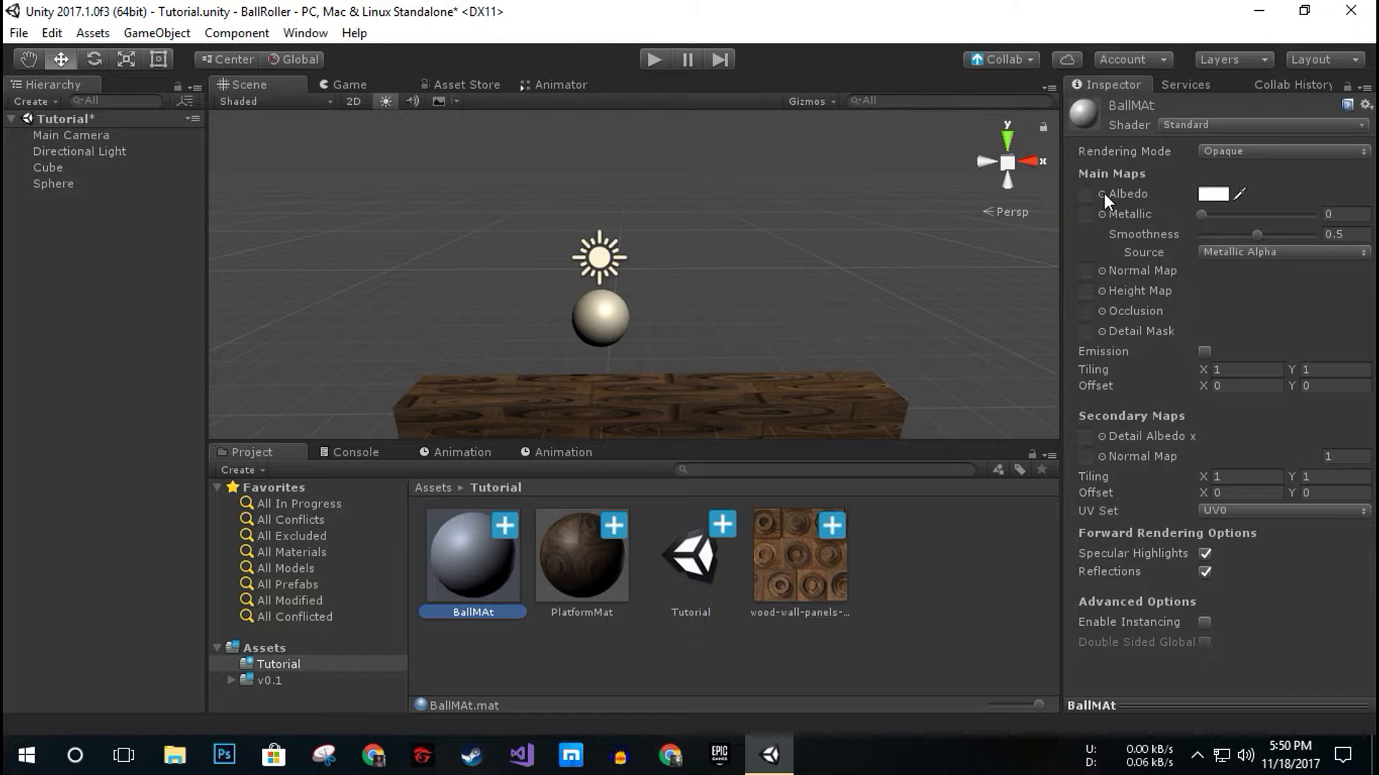
click(1102, 194)
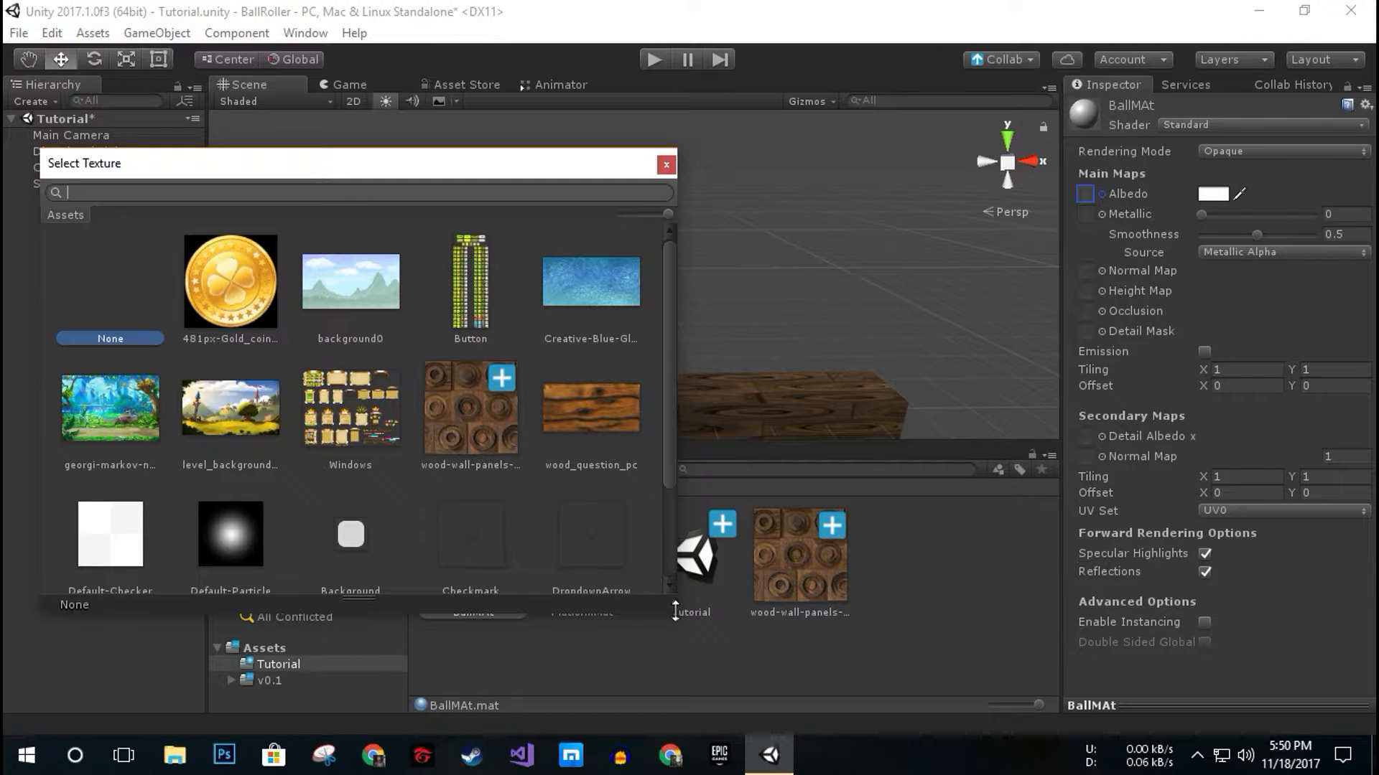
click(592, 289)
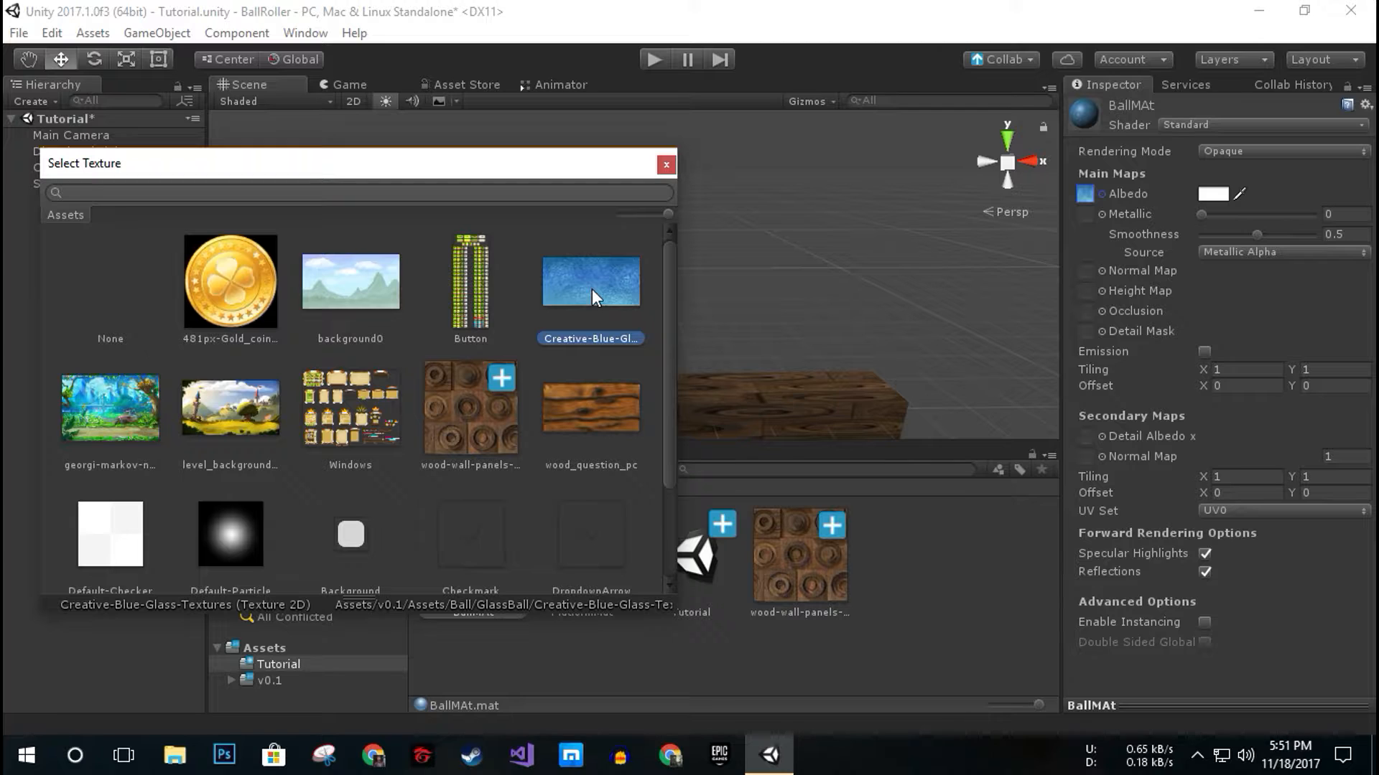
click(667, 165)
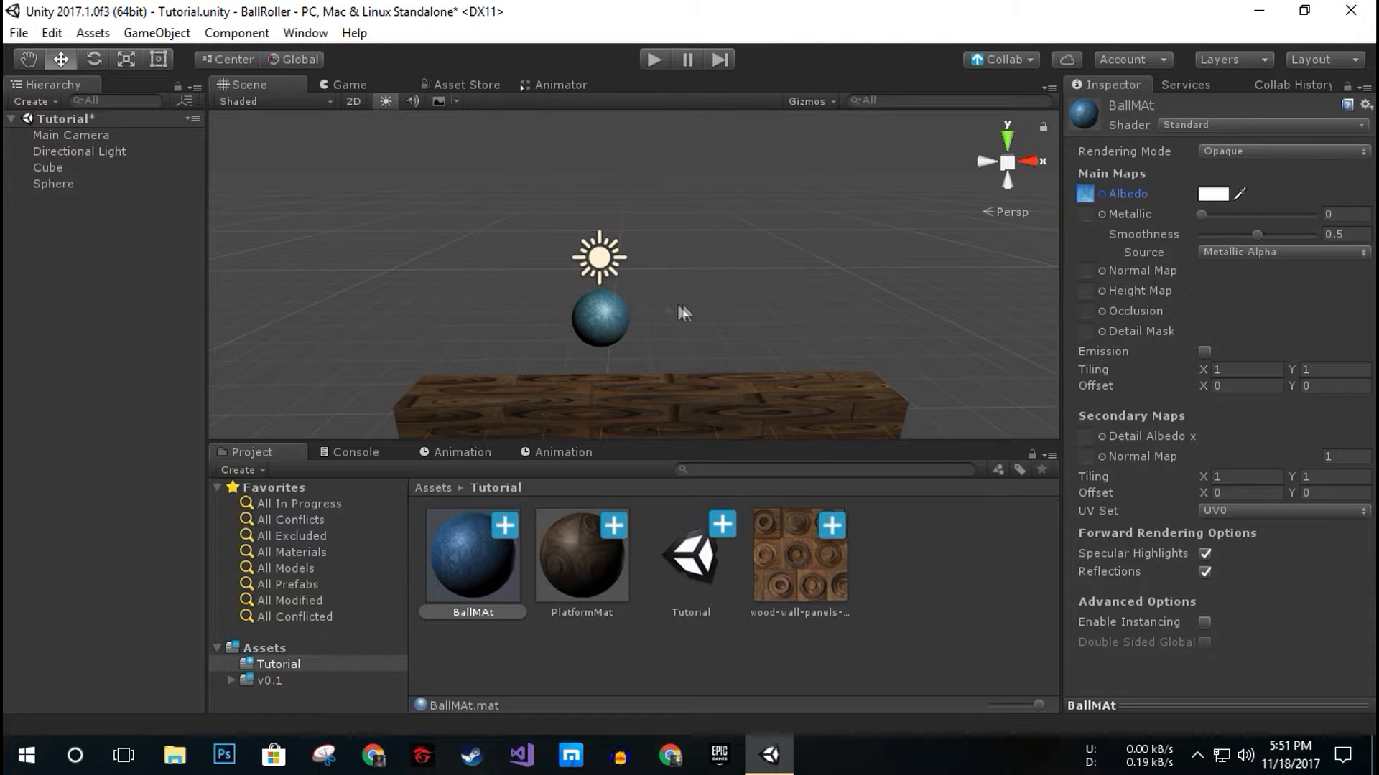
- Set BallMAt's rendering mode to Transparent, with smoothness at about 0.9 and metallic at about 0.53
alt+drag(669, 350, 711, 426)
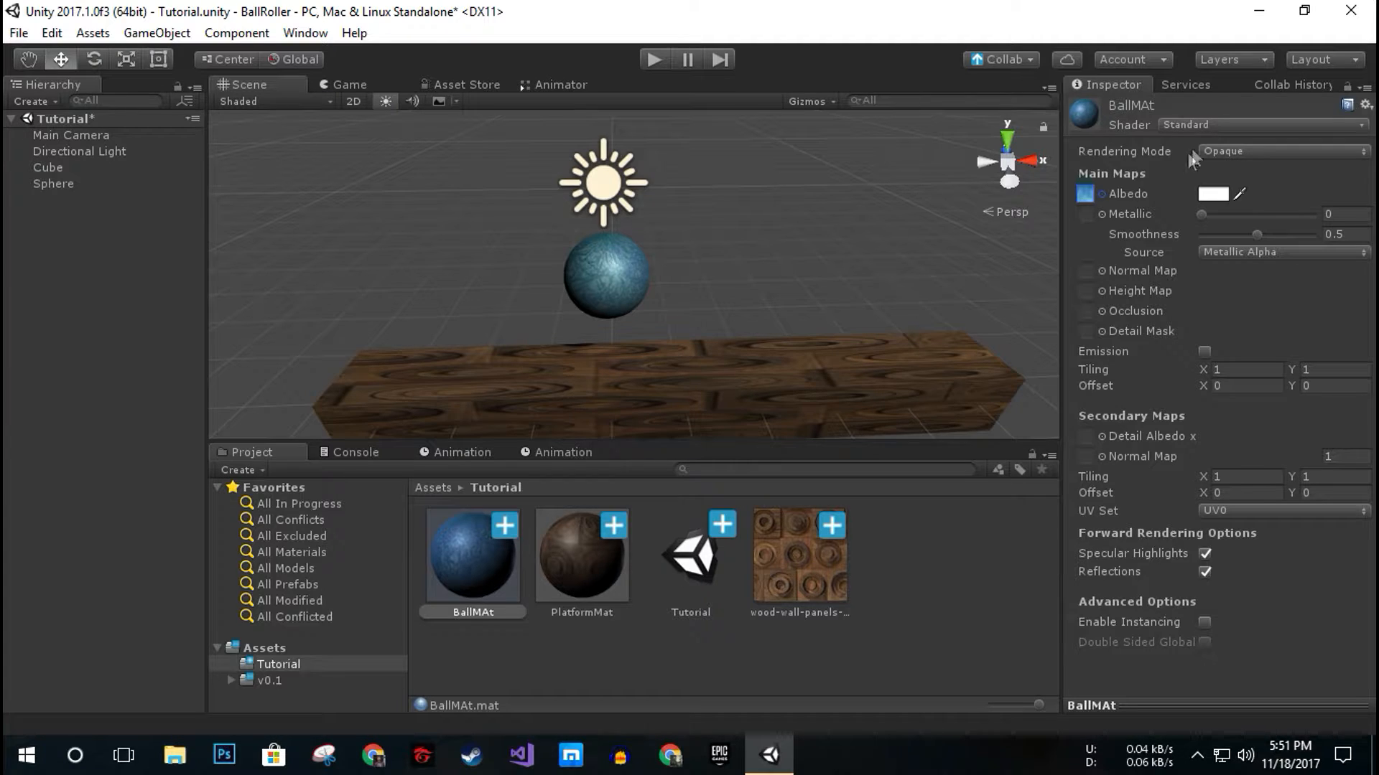
click(1250, 151)
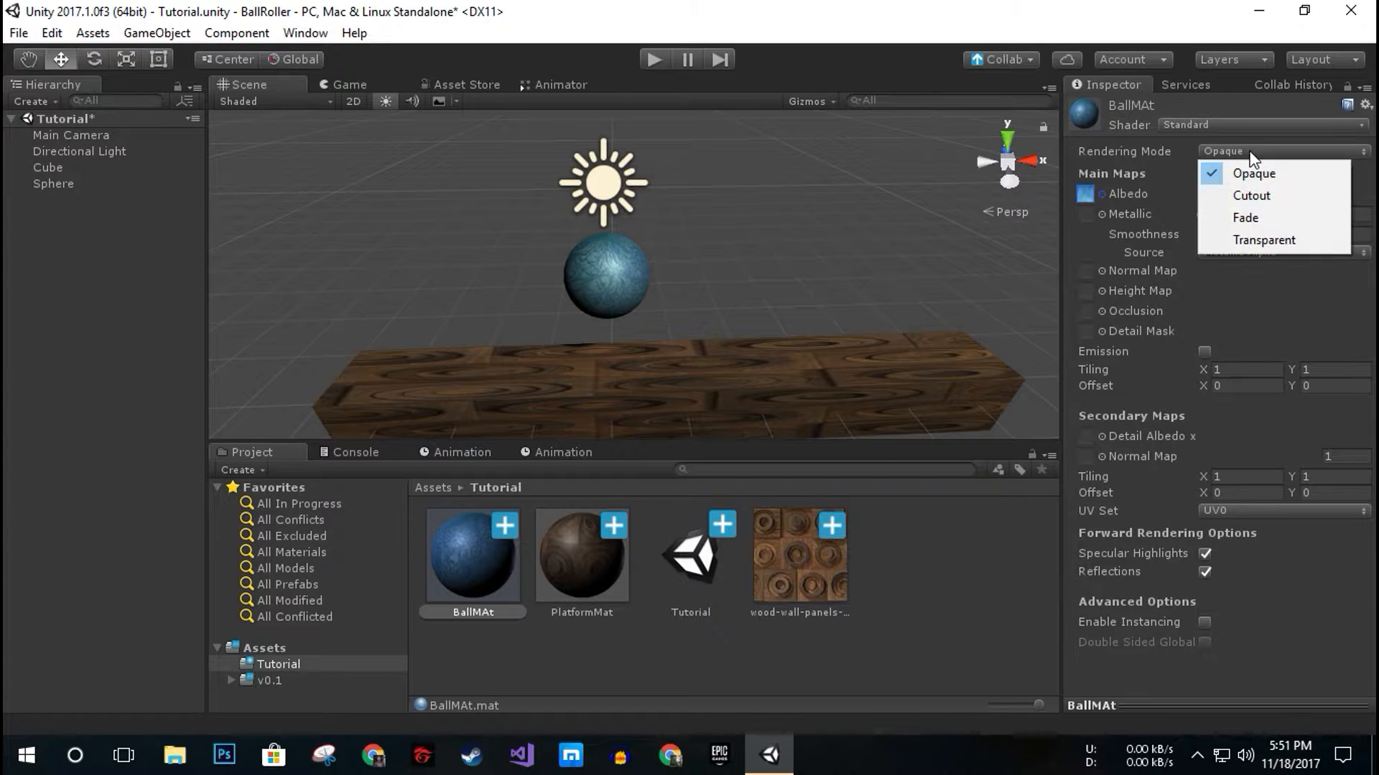
click(1278, 242)
drag(1255, 232, 1302, 241)
drag(1204, 214, 1260, 217)
- Set the alpha of BallMAt's albedo colour to 0
click(1213, 194)
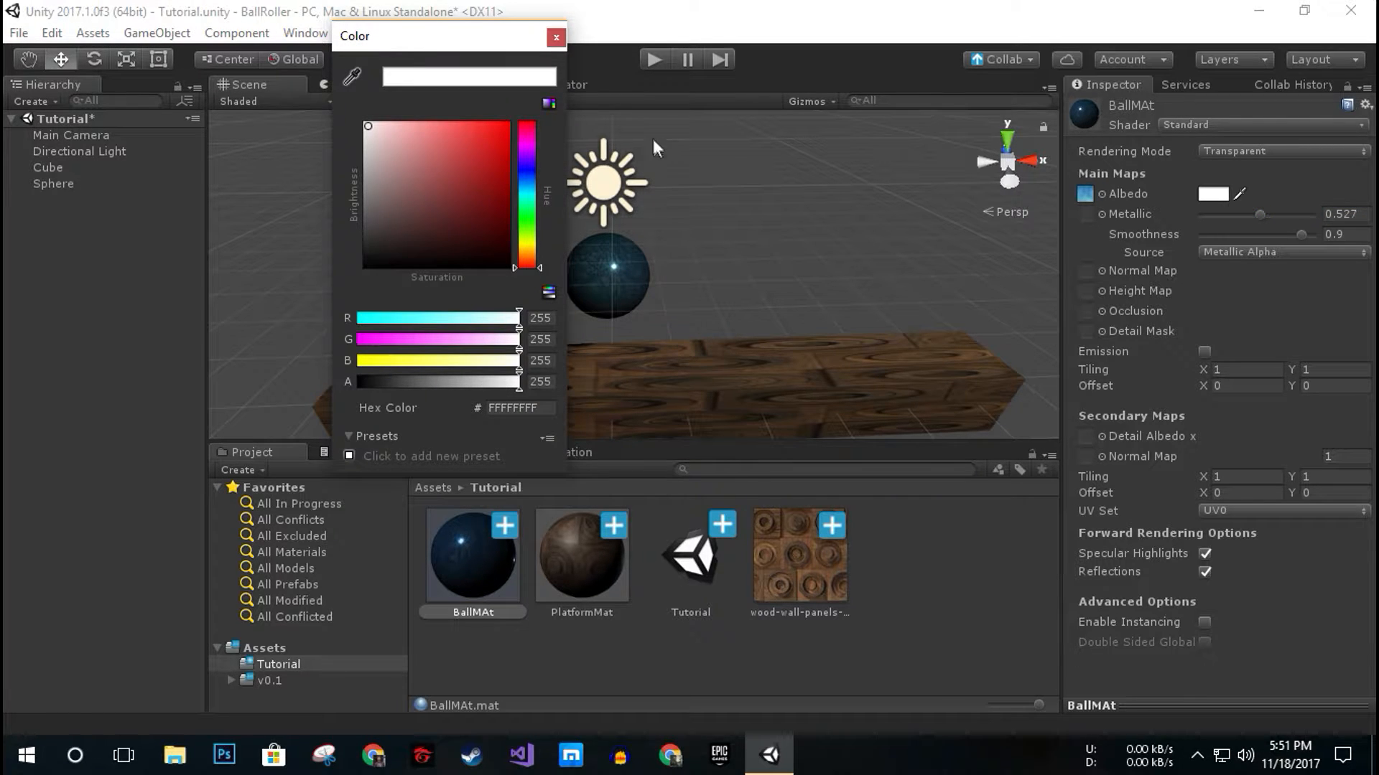
drag(455, 385, 391, 384)
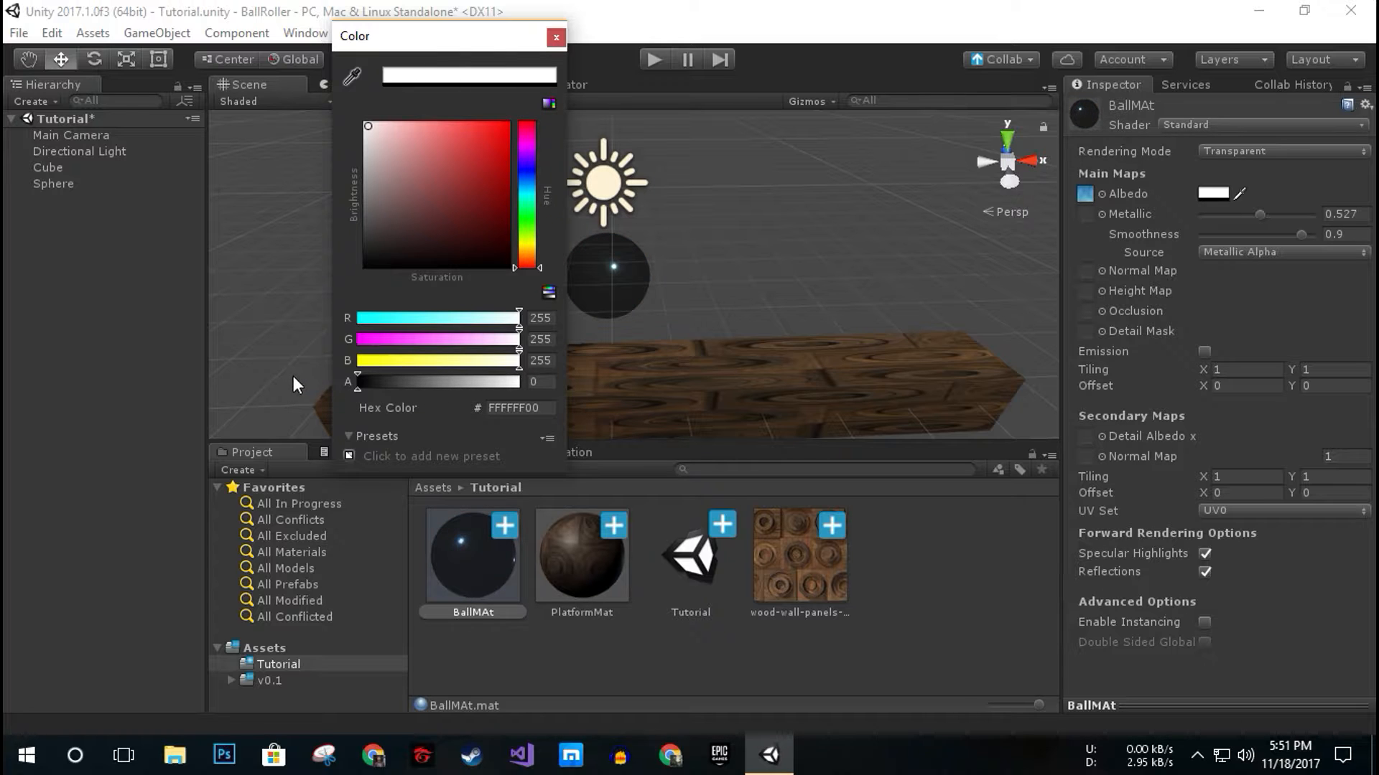
click(549, 41)
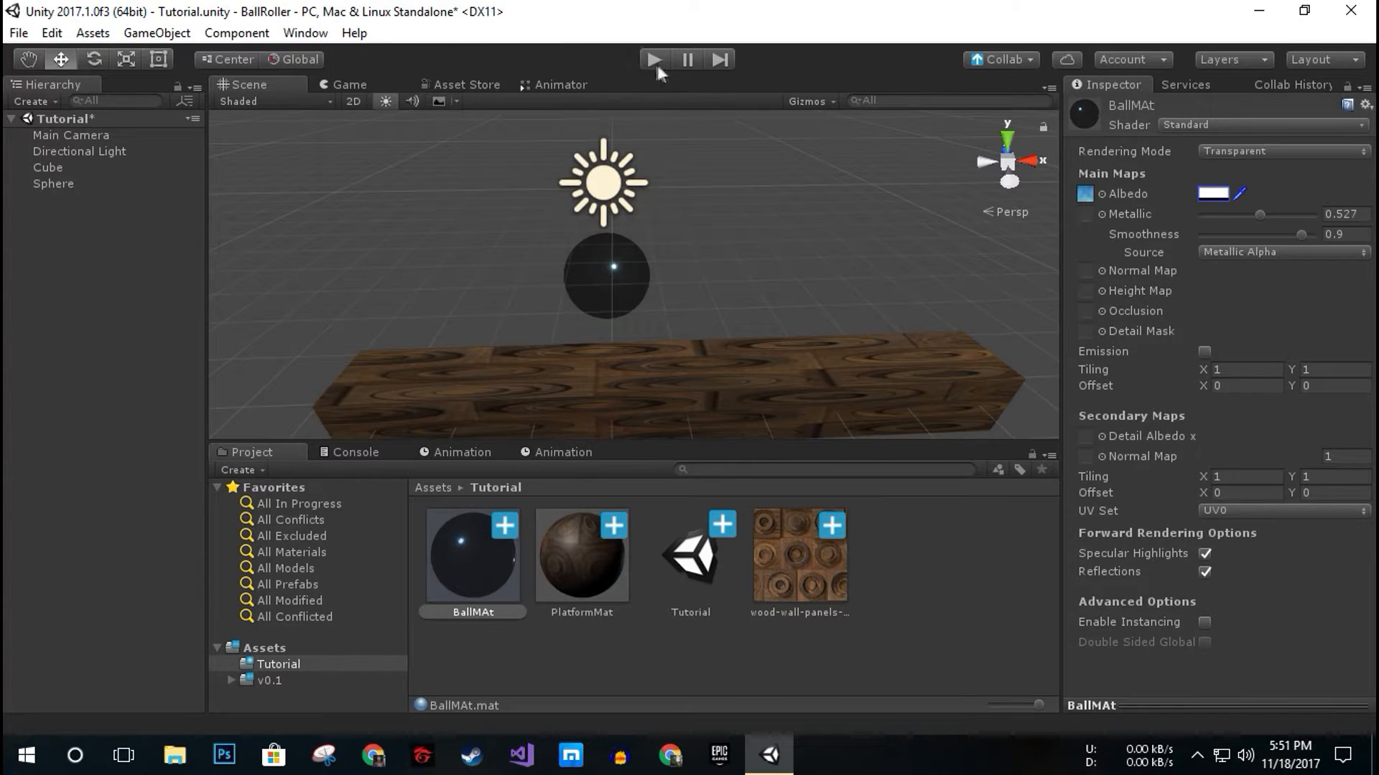
- Play-test the scene with the transparent ball, stop it, and dock the Game view beside the Scene view
key(ctrl+p)
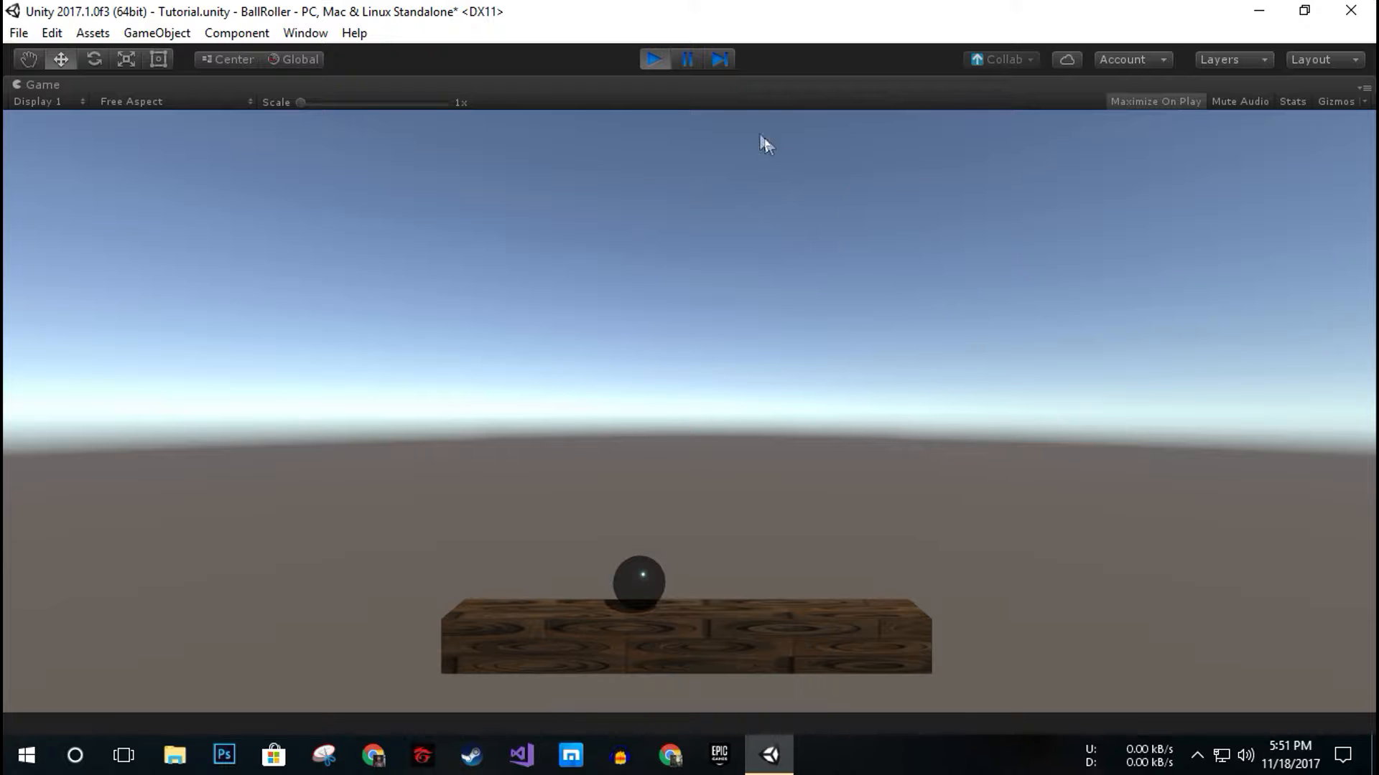
click(661, 57)
alt+drag(631, 326, 720, 312)
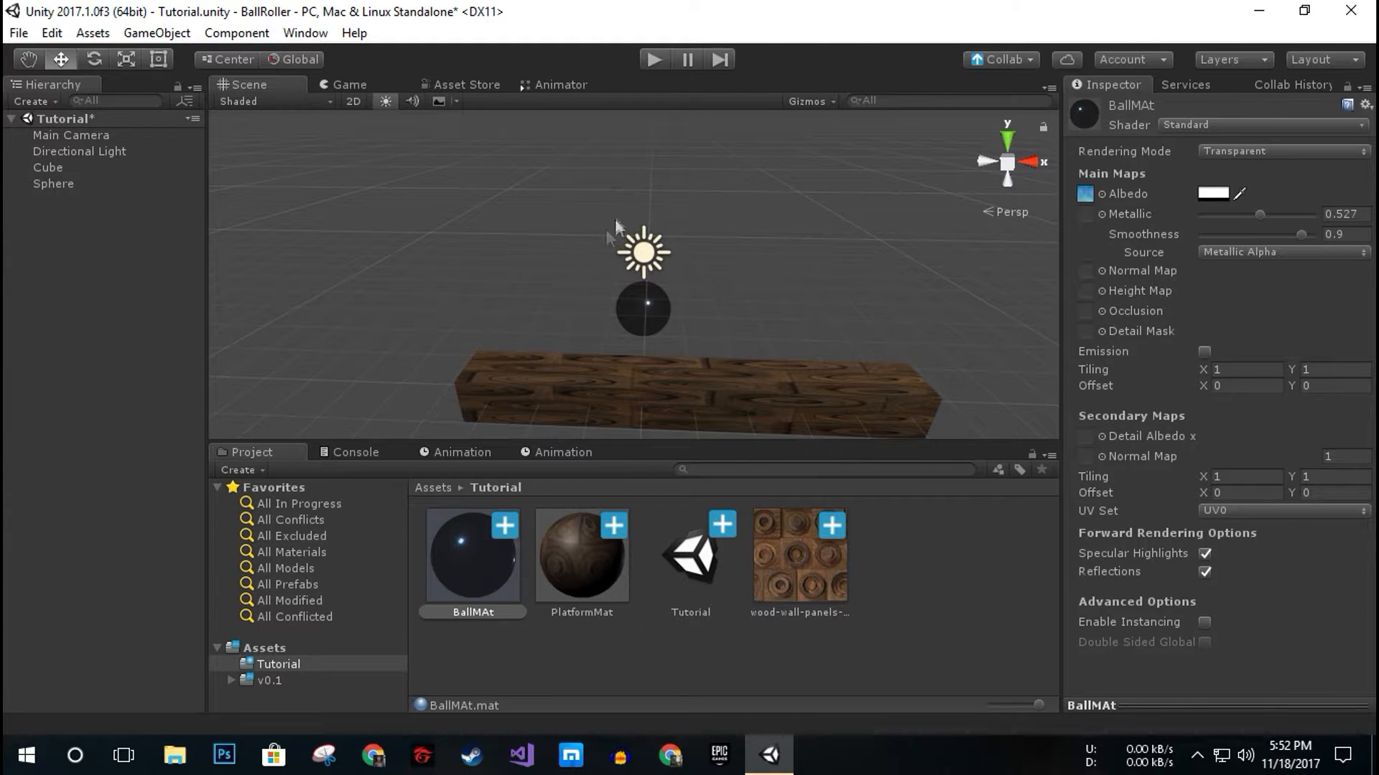
drag(356, 84, 637, 305)
- Raise the Directional Light to about Y 3.45
click(61, 152)
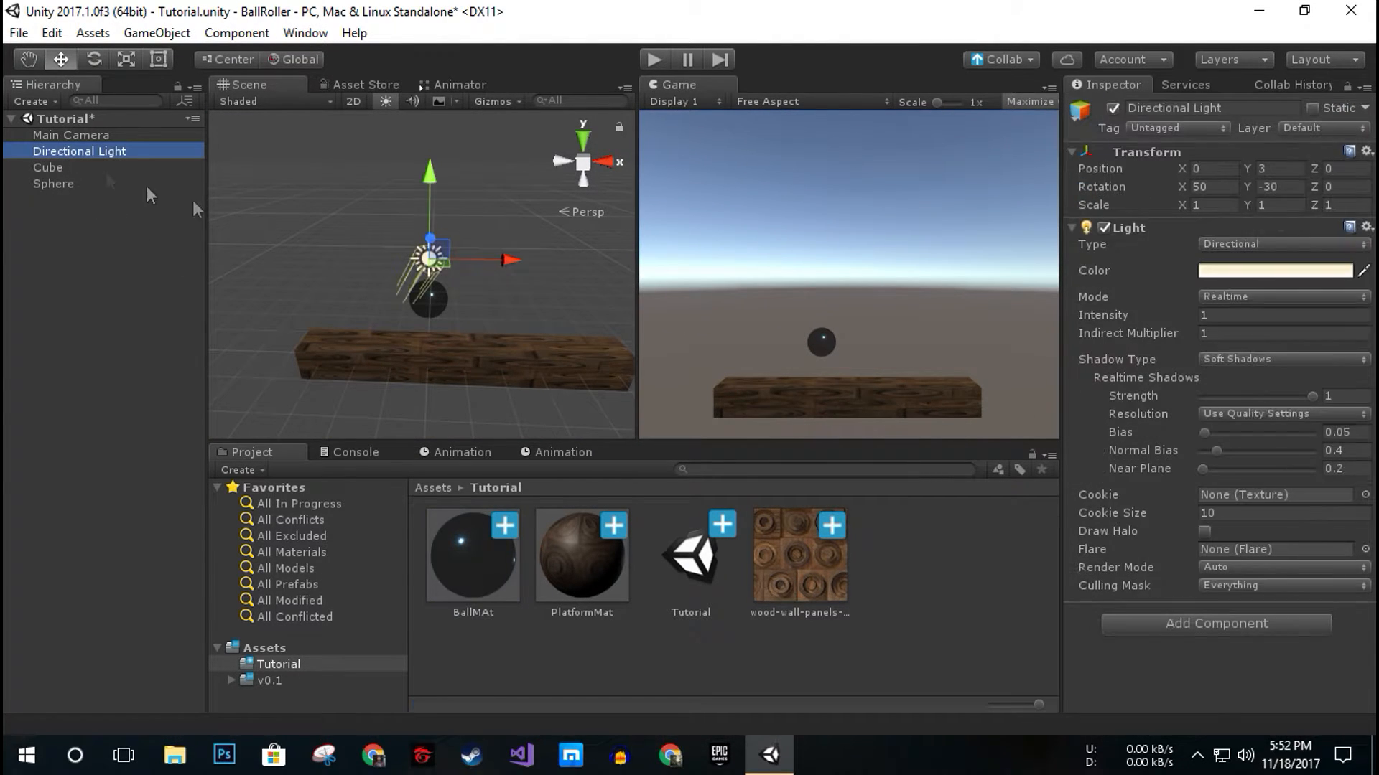
mouse_move(430, 172)
mouse_down()
mouse_move(432, 119)
mouse_move(430, 273)
mouse_move(431, 168)
mouse_up()
mouse_move(454, 239)
mouse_down()
mouse_move(454, 296)
mouse_move(454, 230)
mouse_up()
- Rotate the Directional Light around its vertical axis to a Y rotation of about -89 degrees
click(98, 59)
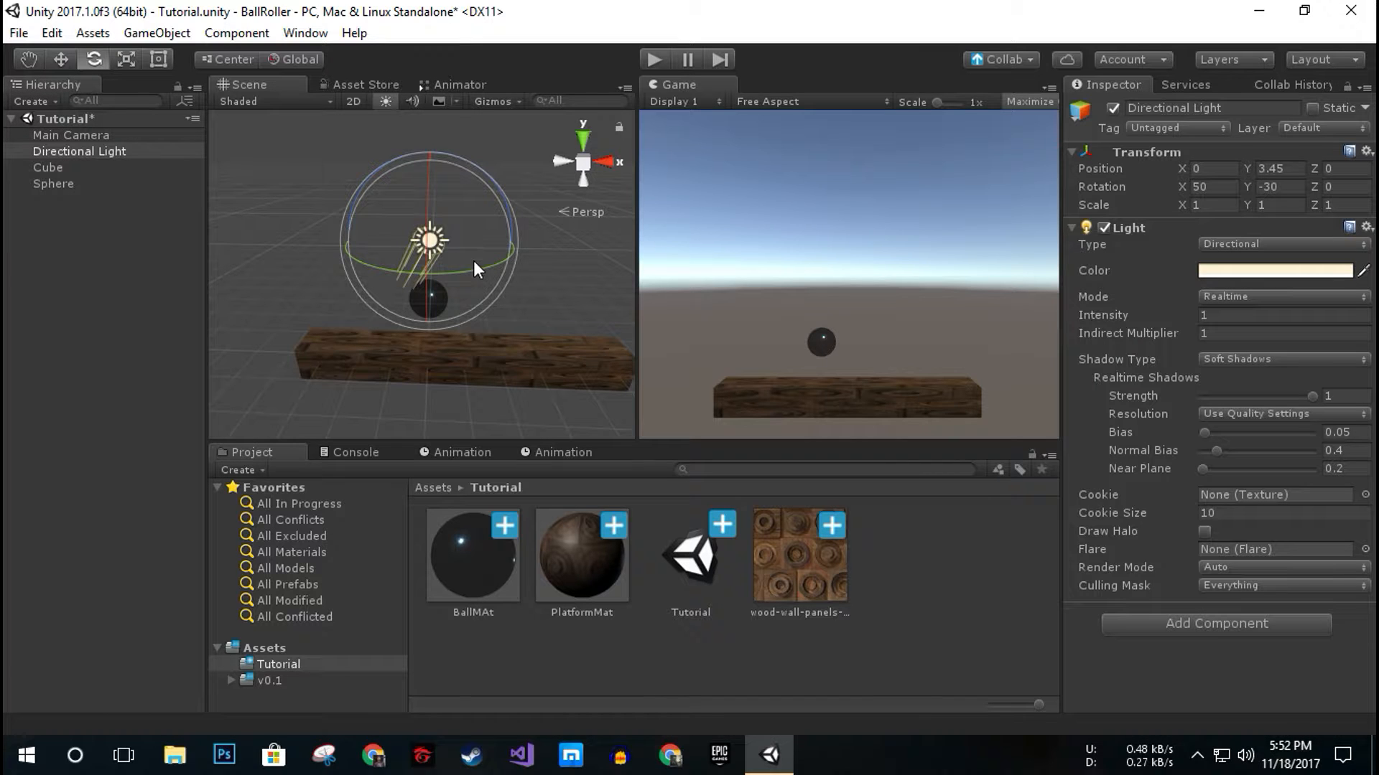
drag(420, 261, 402, 260)
drag(684, 234, 656, 260)
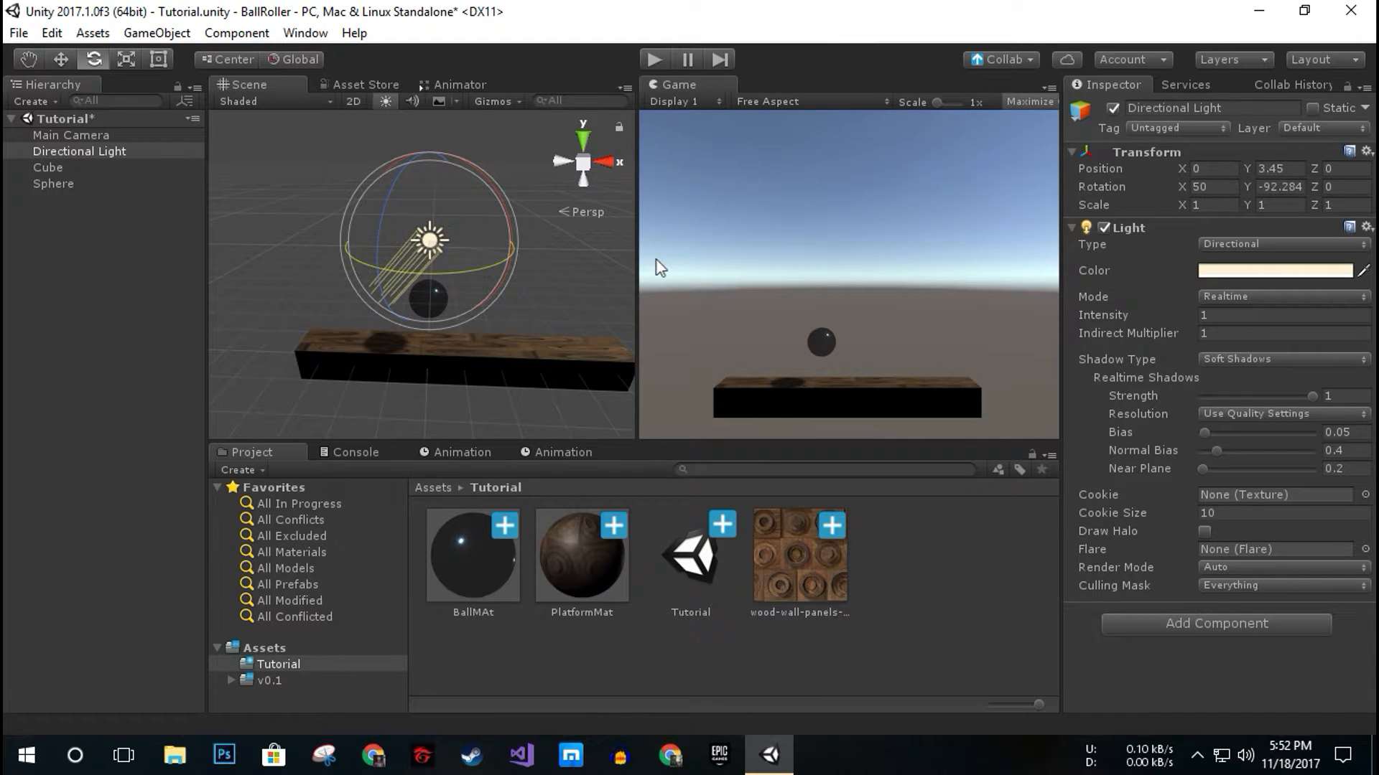
drag(445, 268, 424, 302)
- Raise the Directional Light to about Y 4.32 and rotate it to about X 49.9, Y -94, Z -6.7
click(62, 59)
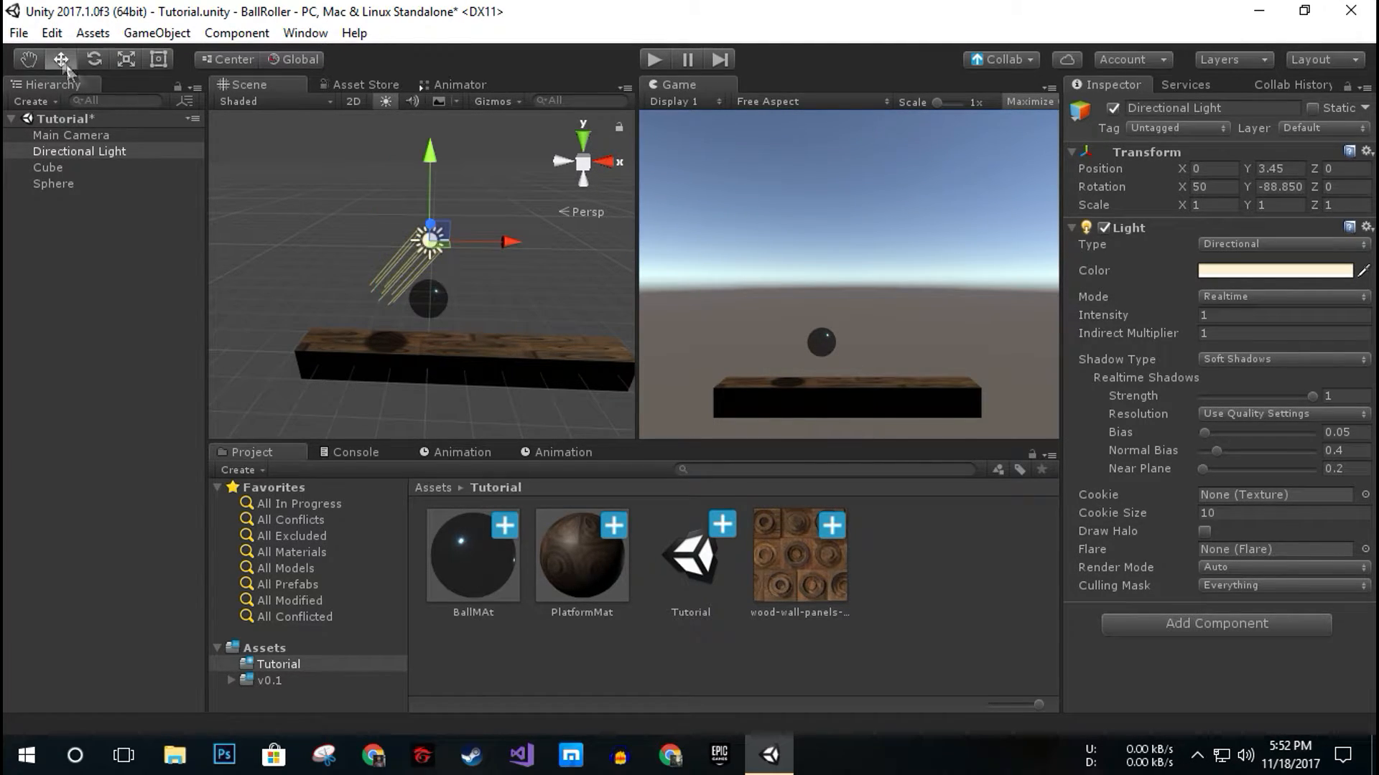
mouse_move(429, 132)
mouse_down()
mouse_move(429, 111)
mouse_move(441, 136)
mouse_move(442, 115)
mouse_up()
click(94, 59)
mouse_move(431, 171)
mouse_down()
mouse_move(425, 231)
mouse_move(437, 129)
mouse_move(431, 175)
mouse_up()
- Deactivate the Directional Light object
mouse_move(474, 279)
right_down()
mouse_move(480, 244)
mouse_move(468, 272)
right_up()
key(w)
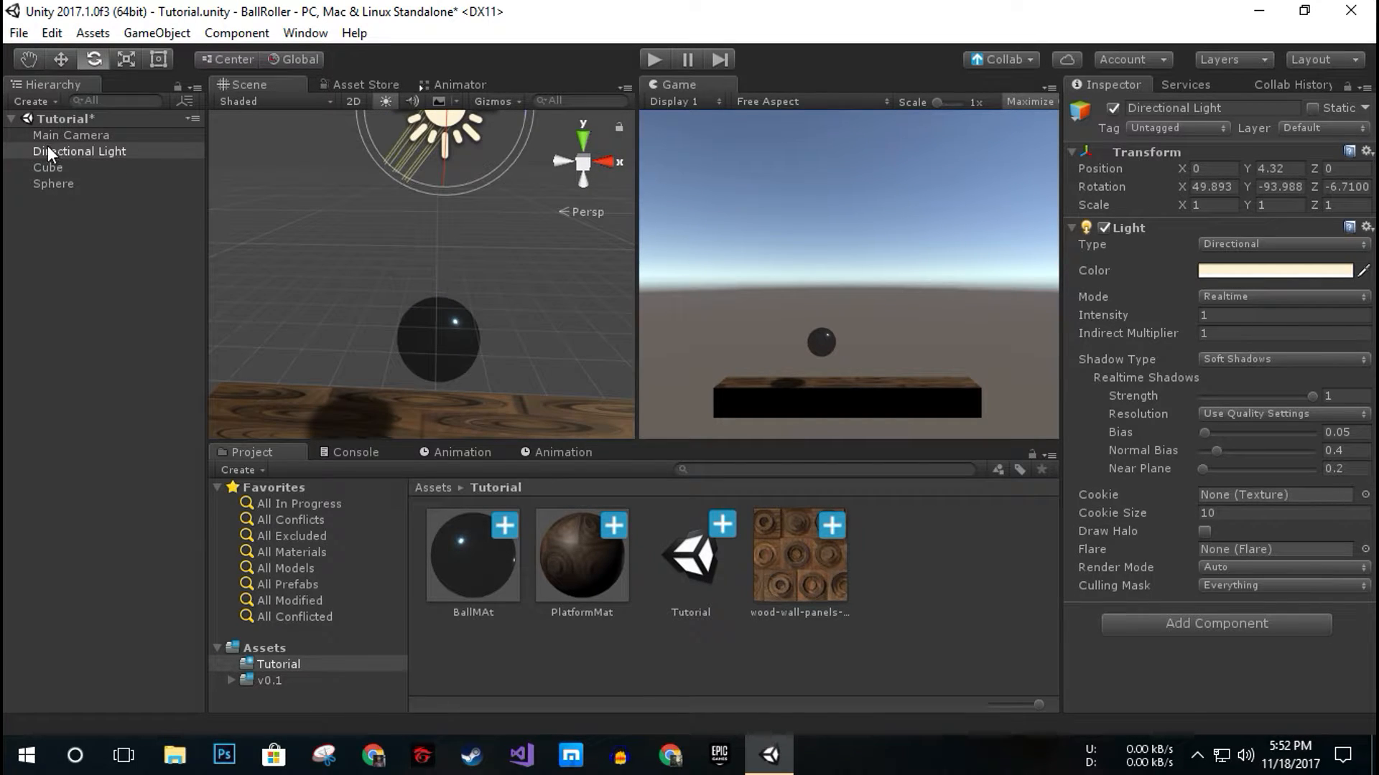
click(1110, 107)
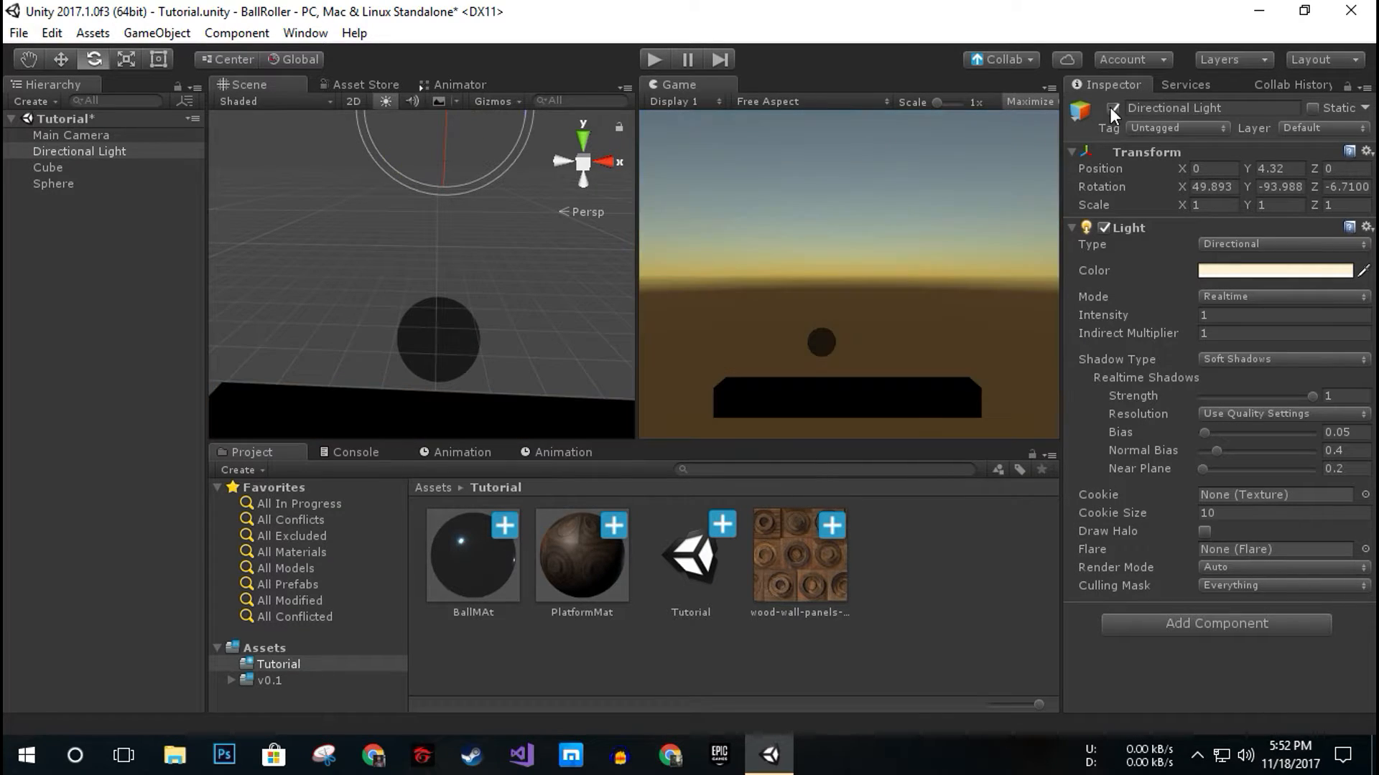
- Add a Point Light to the scene
right_click(93, 279)
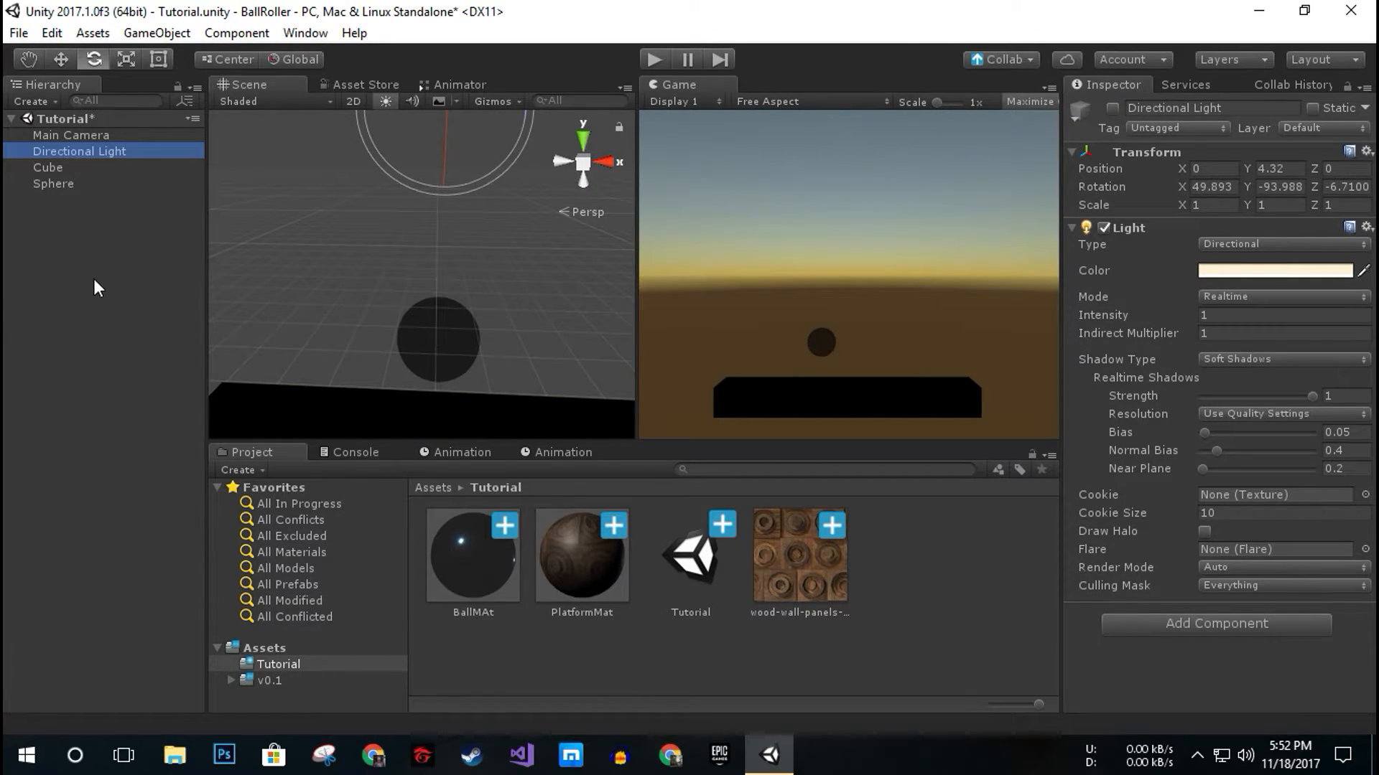
click(85, 248)
right_click(84, 252)
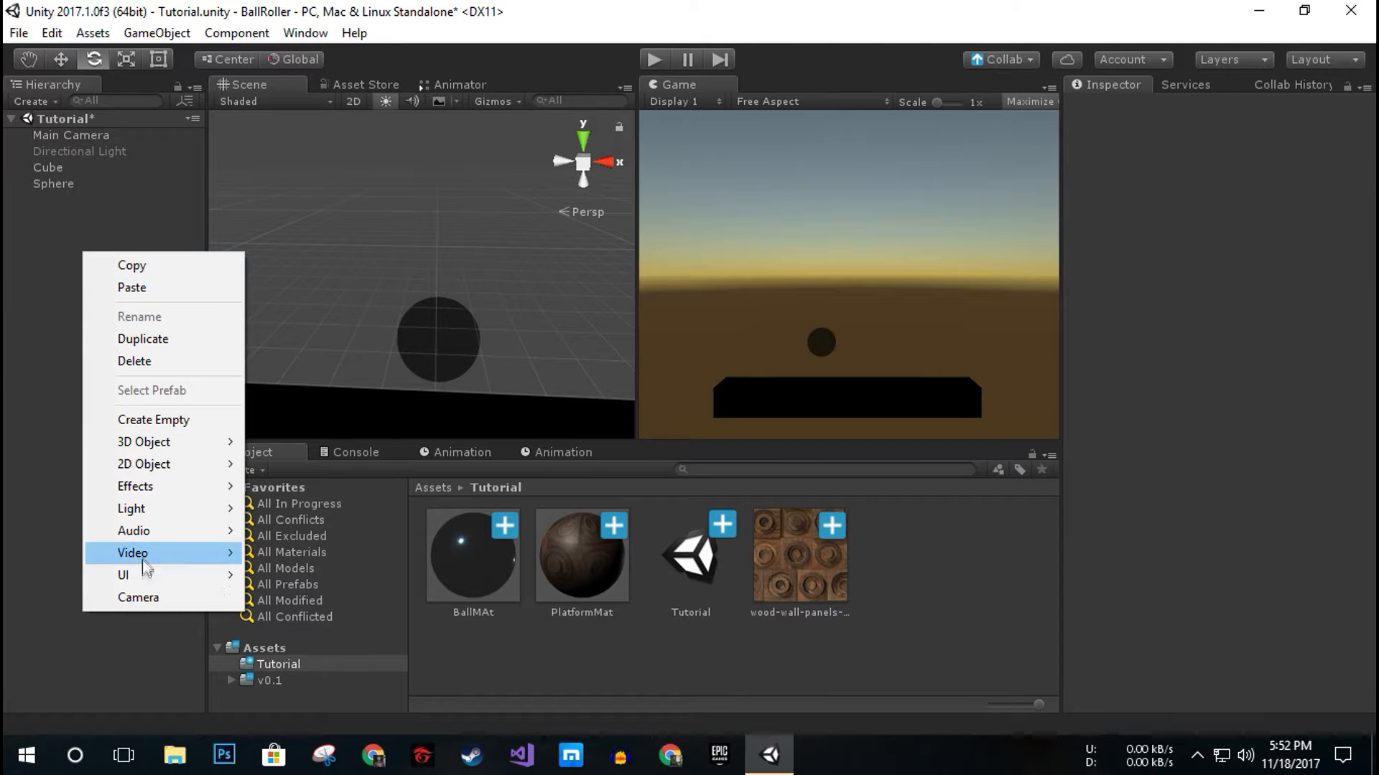
mouse_move(166, 511)
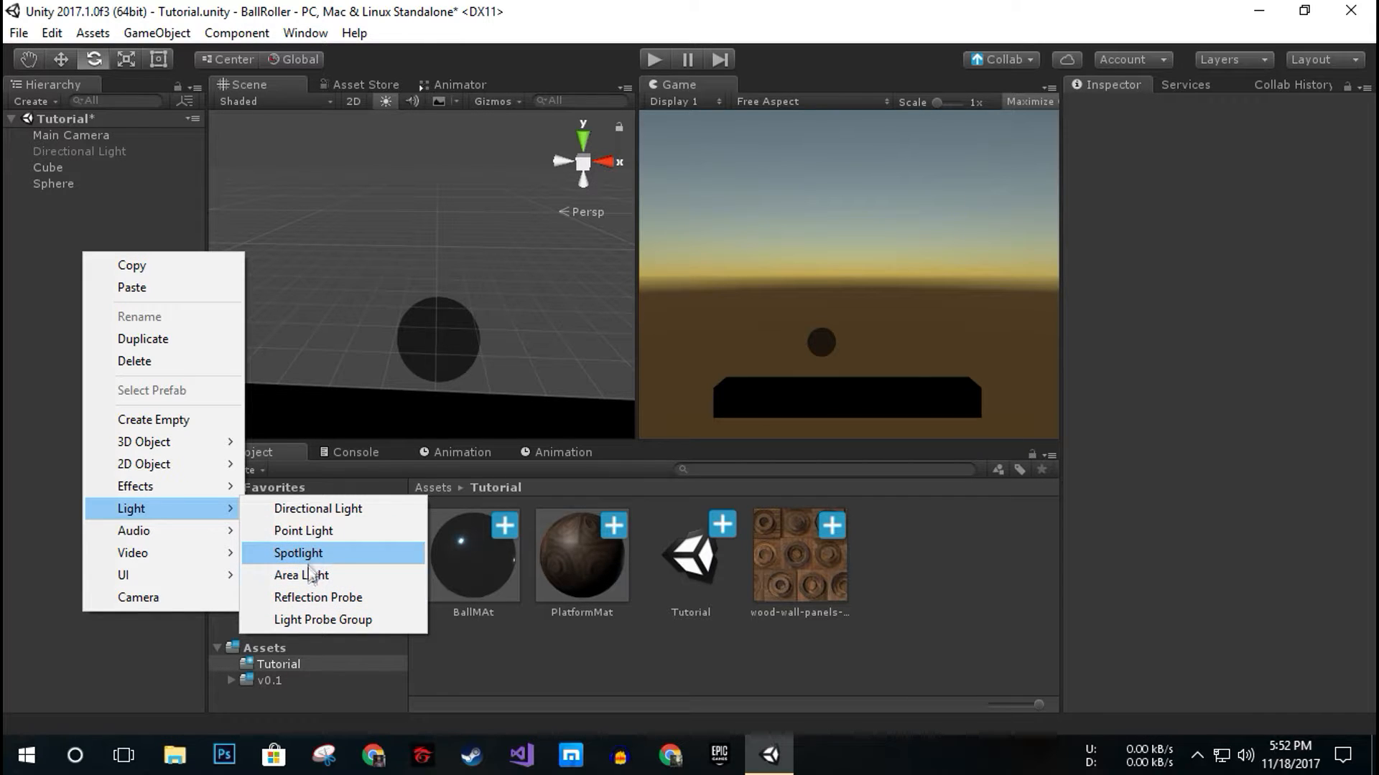
click(308, 535)
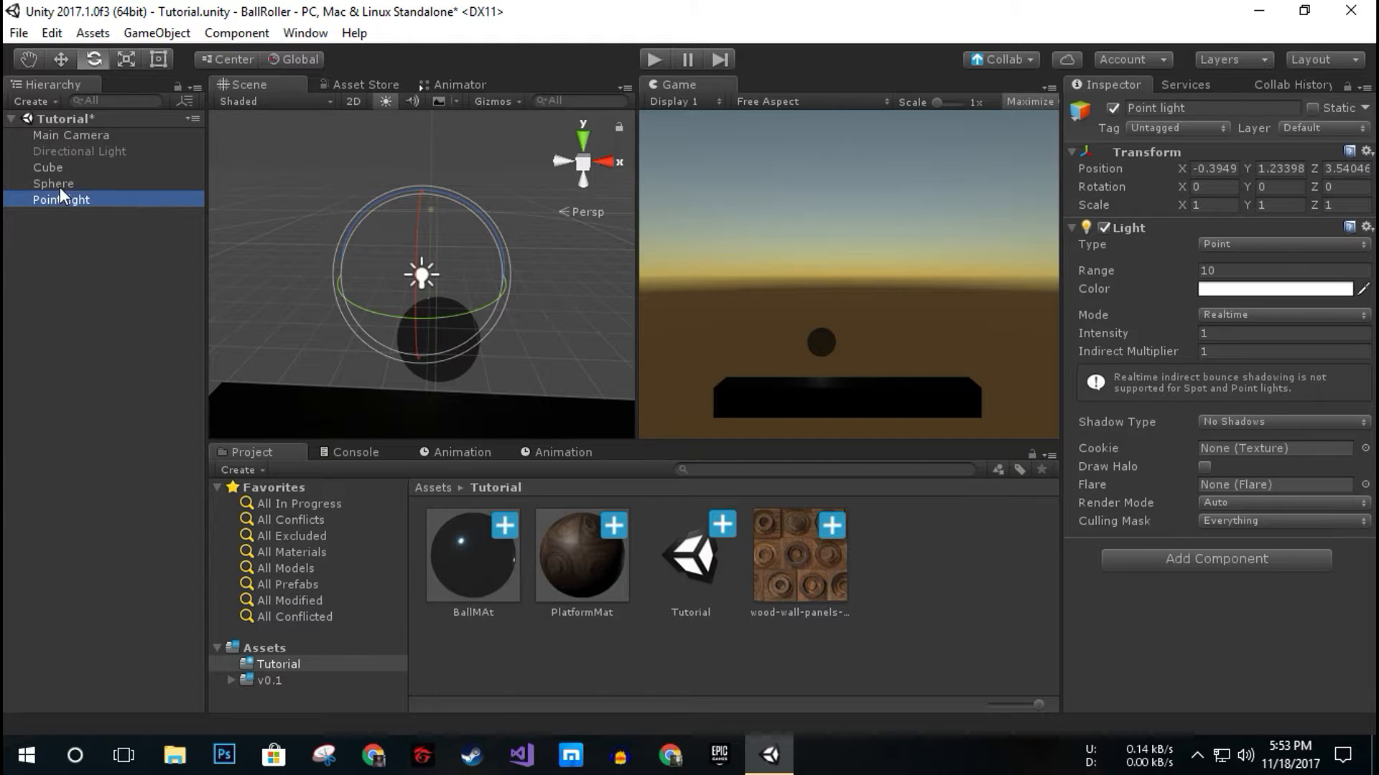
- Set the Point light's position to X 0, Y 0, Z 0
click(62, 57)
drag(422, 195, 446, 270)
click(1224, 168)
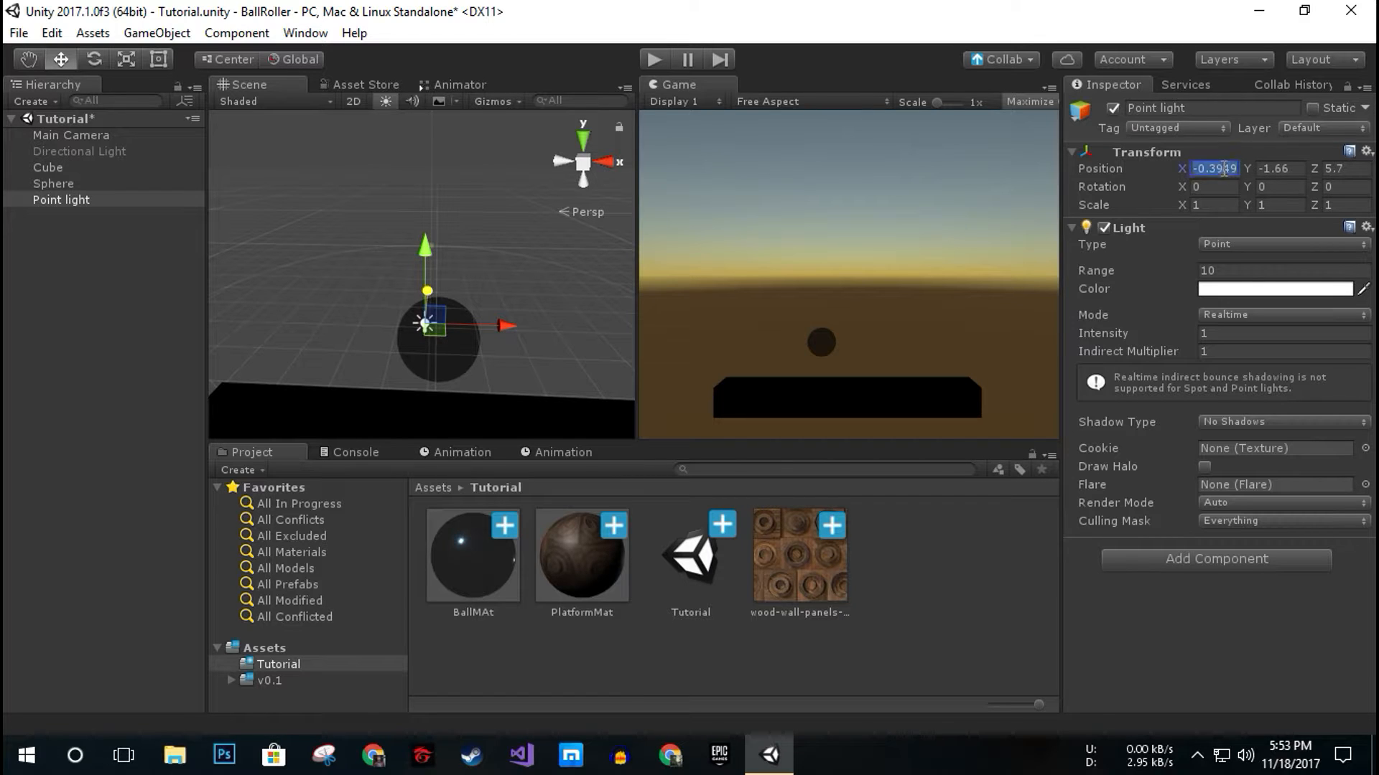
text(0)
key(Tab)
text(0)
key(Tab)
text(0)
- Raise the Point light above the platform to about Y 2.29
drag(435, 380, 460, 101)
key(ctrl+z)
alt+drag(480, 215, 212, 349)
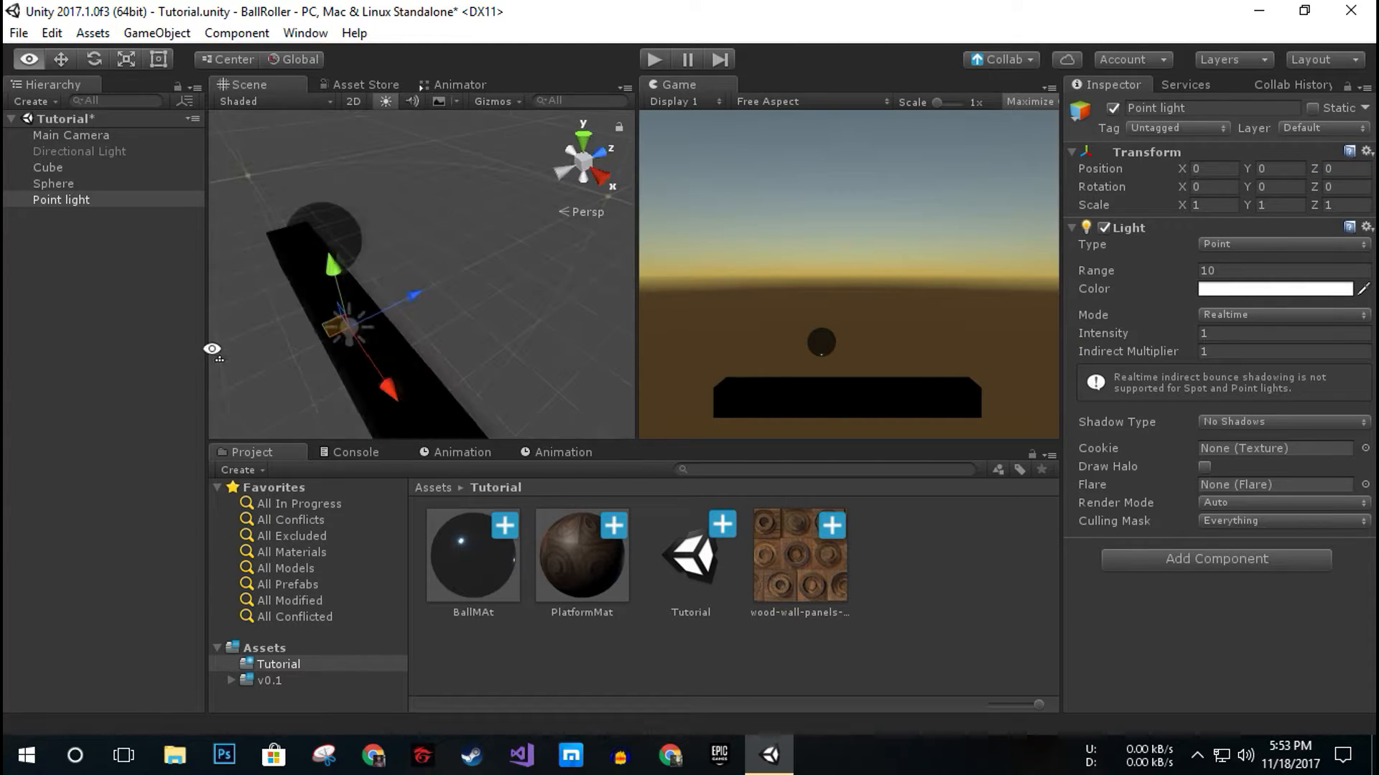
drag(333, 277, 599, 334)
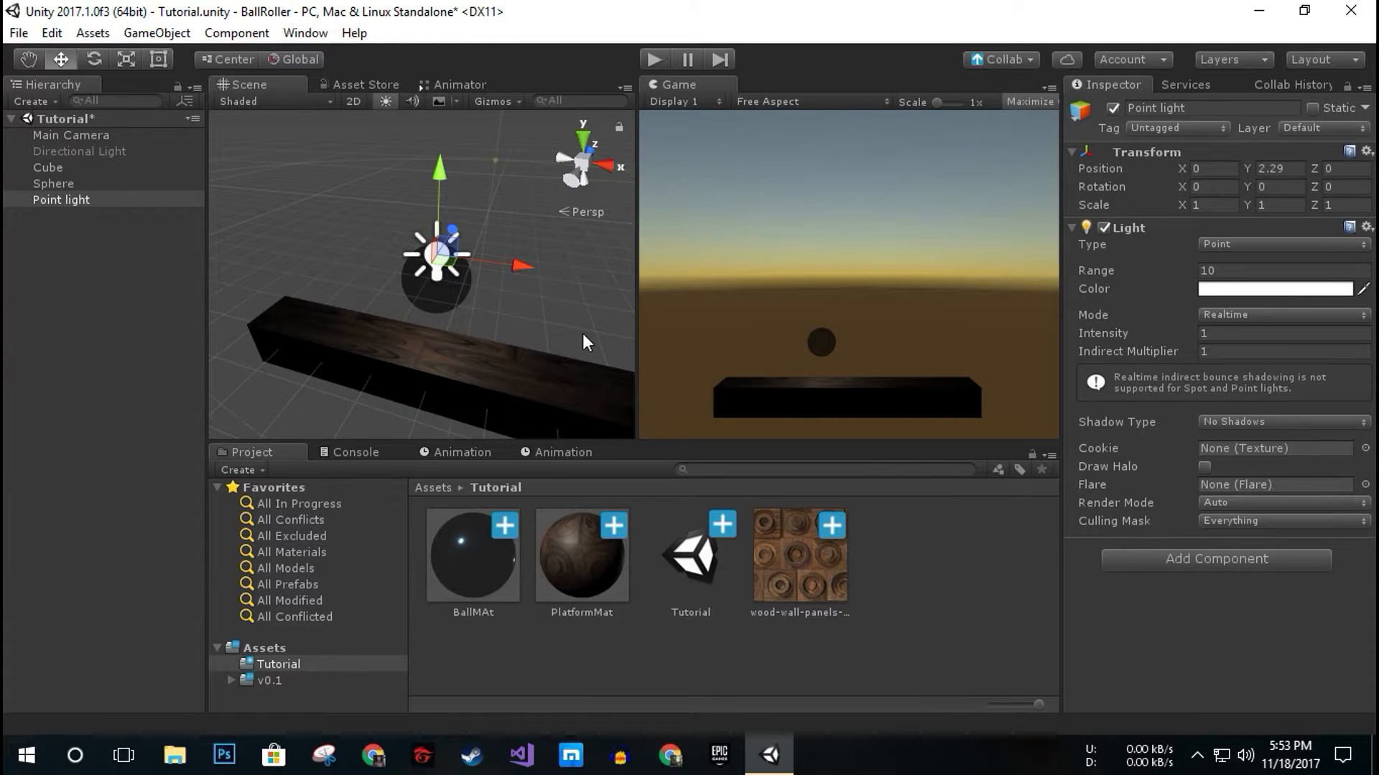
- Shift the Point light to about X 0.15 and preview its lighting on the ball and platform in Play mode
drag(1186, 335, 1250, 342)
drag(523, 265, 532, 338)
click(655, 59)
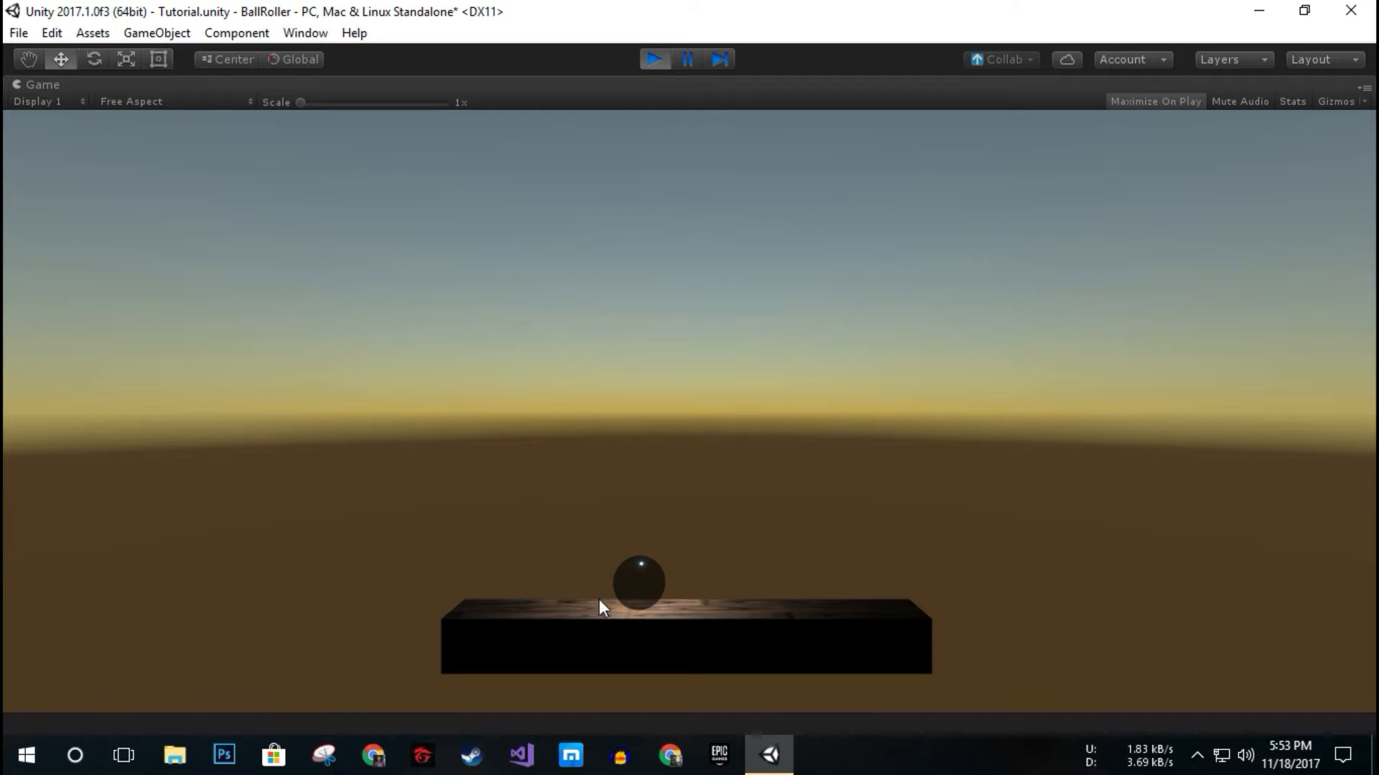
click(652, 57)
- Set the Point light's range to about 13.93 and its intensity to 3
drag(1192, 280, 1356, 309)
scroll(524, 303, down, 5)
scroll(531, 311, down, 5)
mouse_move(1195, 271)
mouse_down()
mouse_move(1088, 270)
mouse_move(1232, 289)
mouse_move(1168, 279)
mouse_move(1187, 287)
mouse_up()
mouse_move(1183, 334)
mouse_down()
mouse_move(1329, 342)
mouse_move(1173, 331)
mouse_move(1195, 333)
mouse_up()
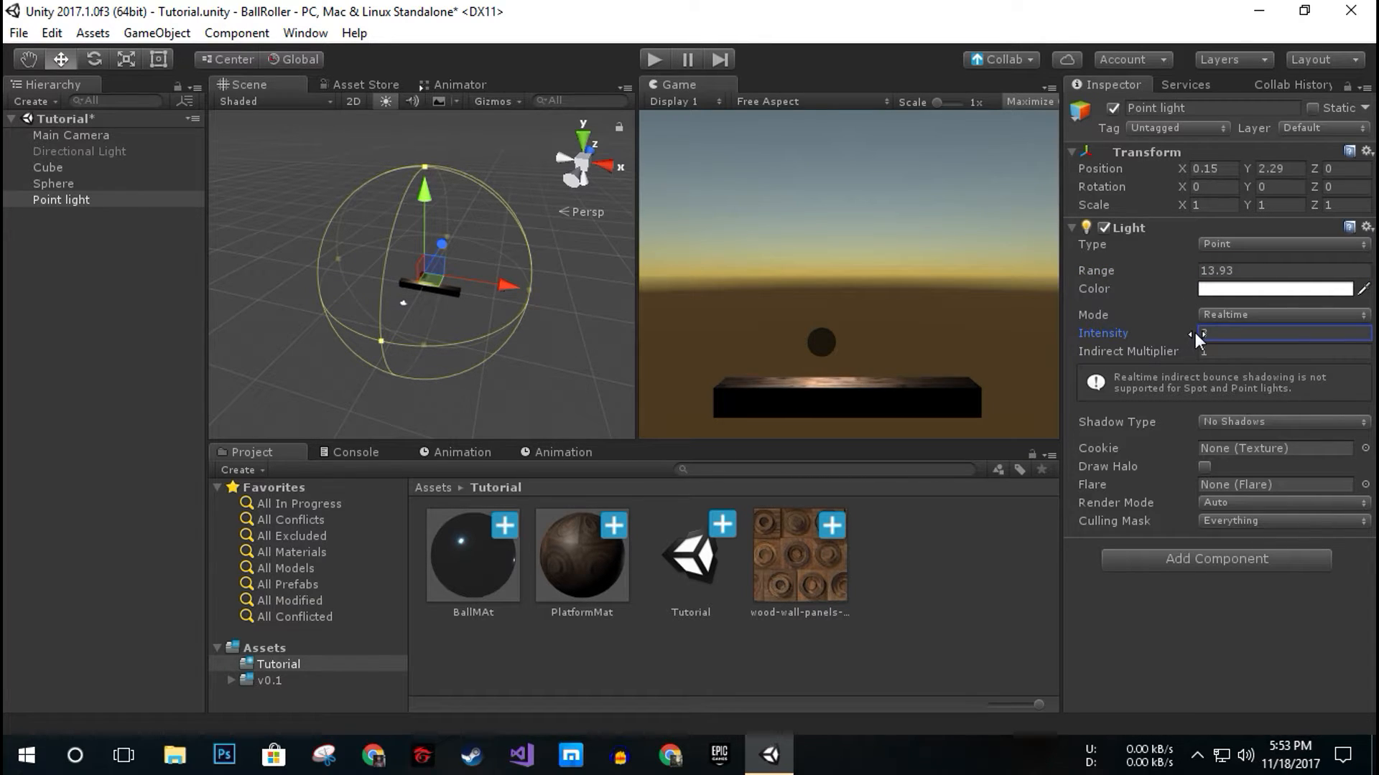
click(1238, 317)
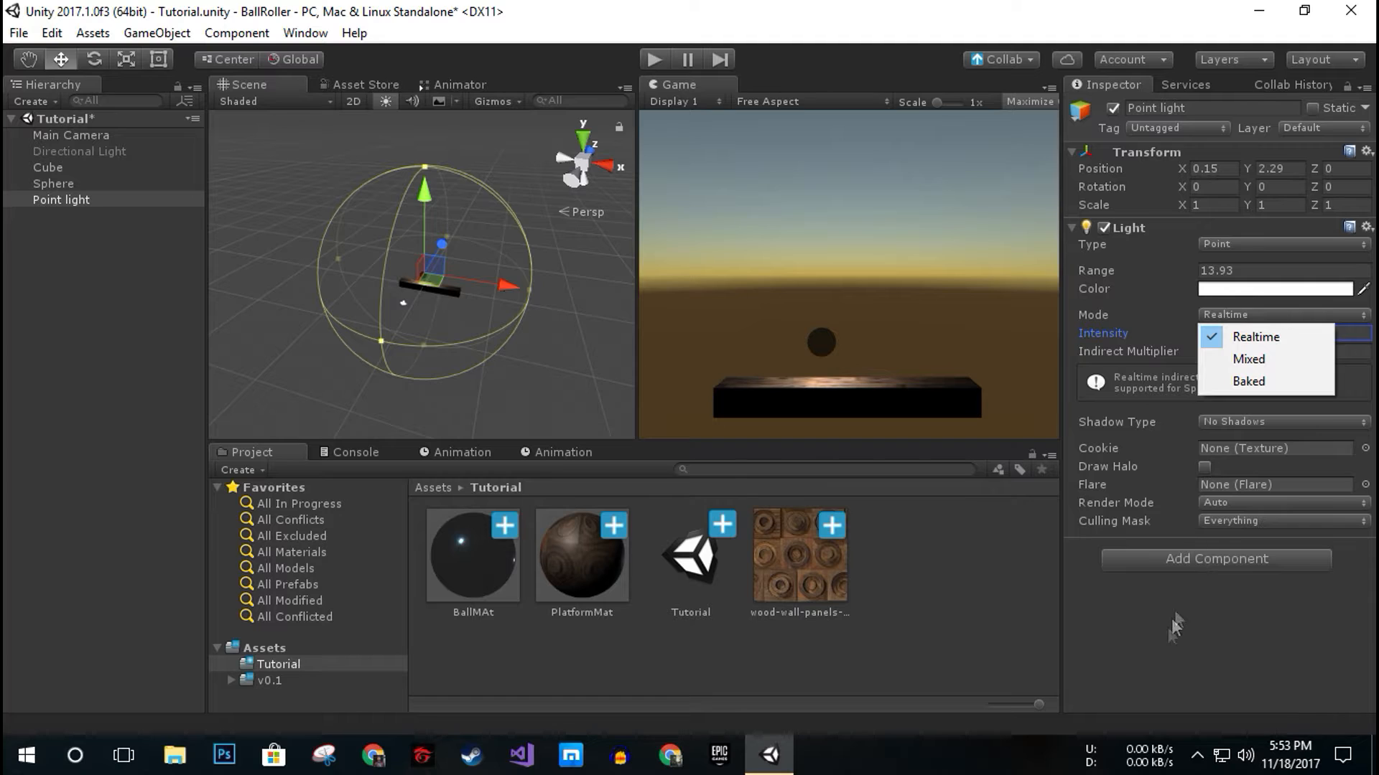
click(1164, 657)
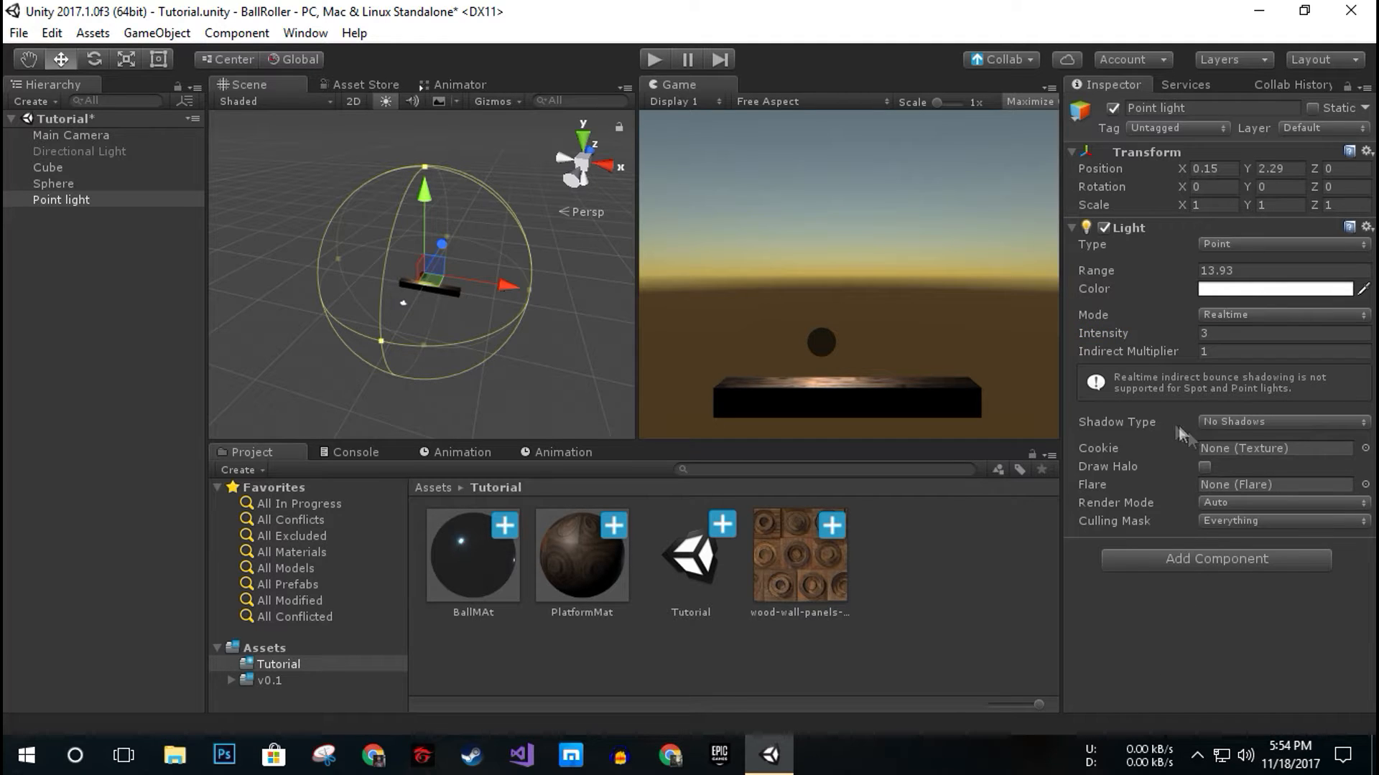
- Try Hard Shadows and Soft Shadows on the Point light and return its shadow type to No Shadows
click(1251, 421)
click(1264, 465)
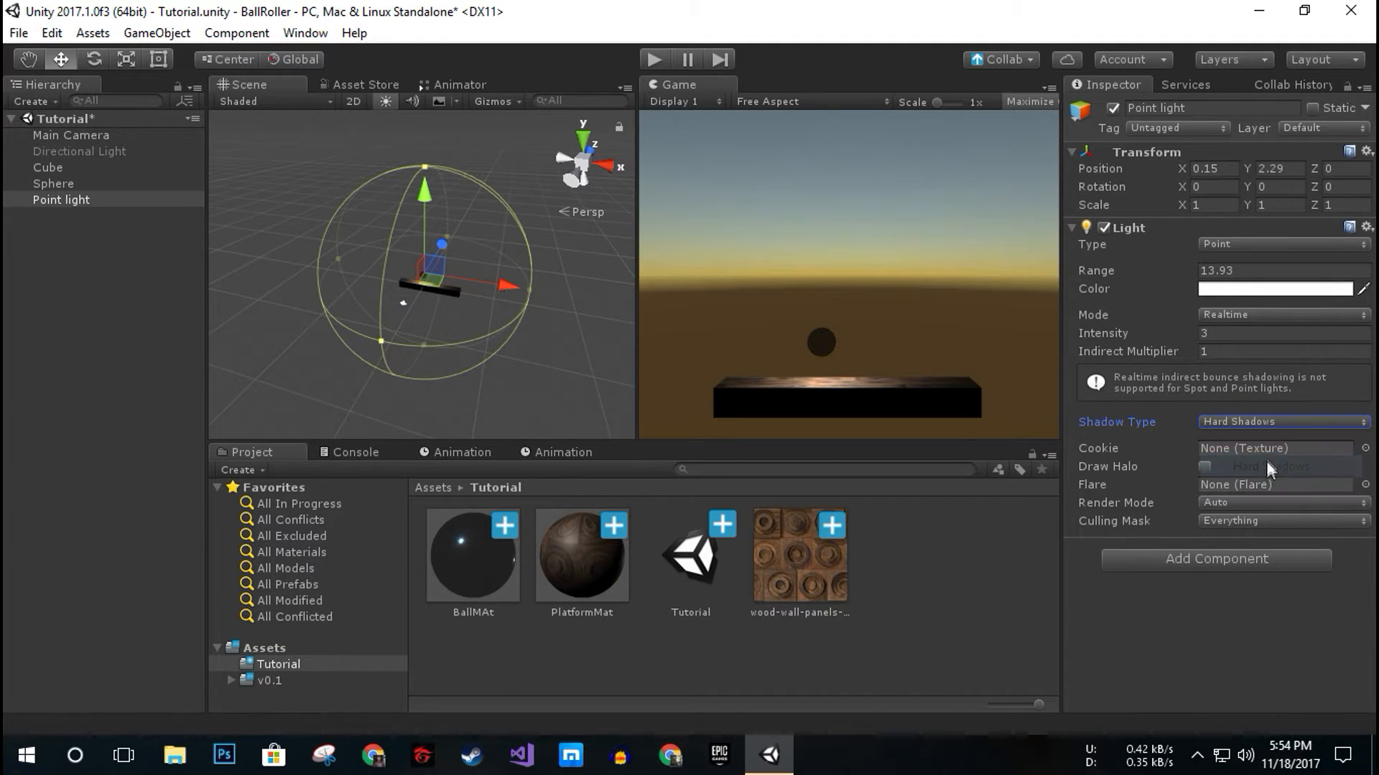
click(1257, 424)
click(1241, 484)
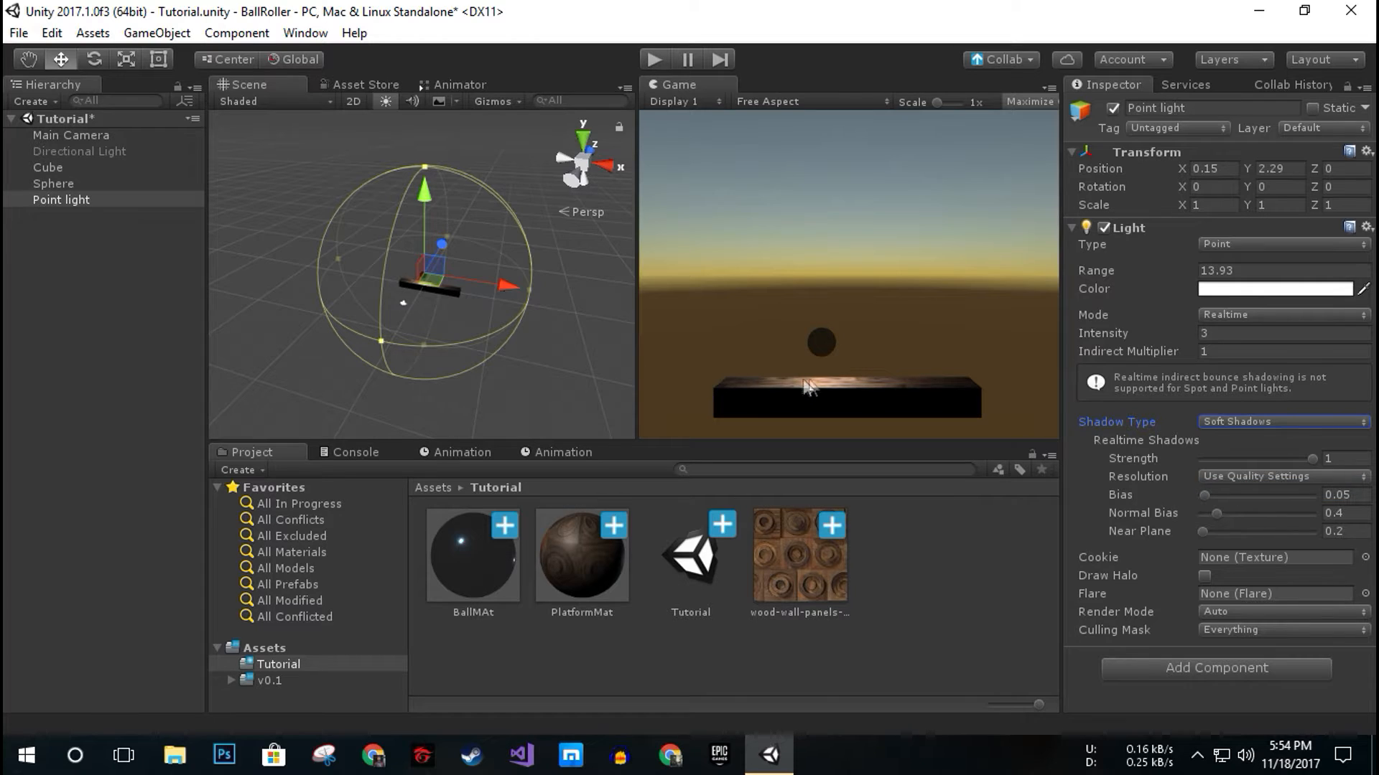
click(1231, 421)
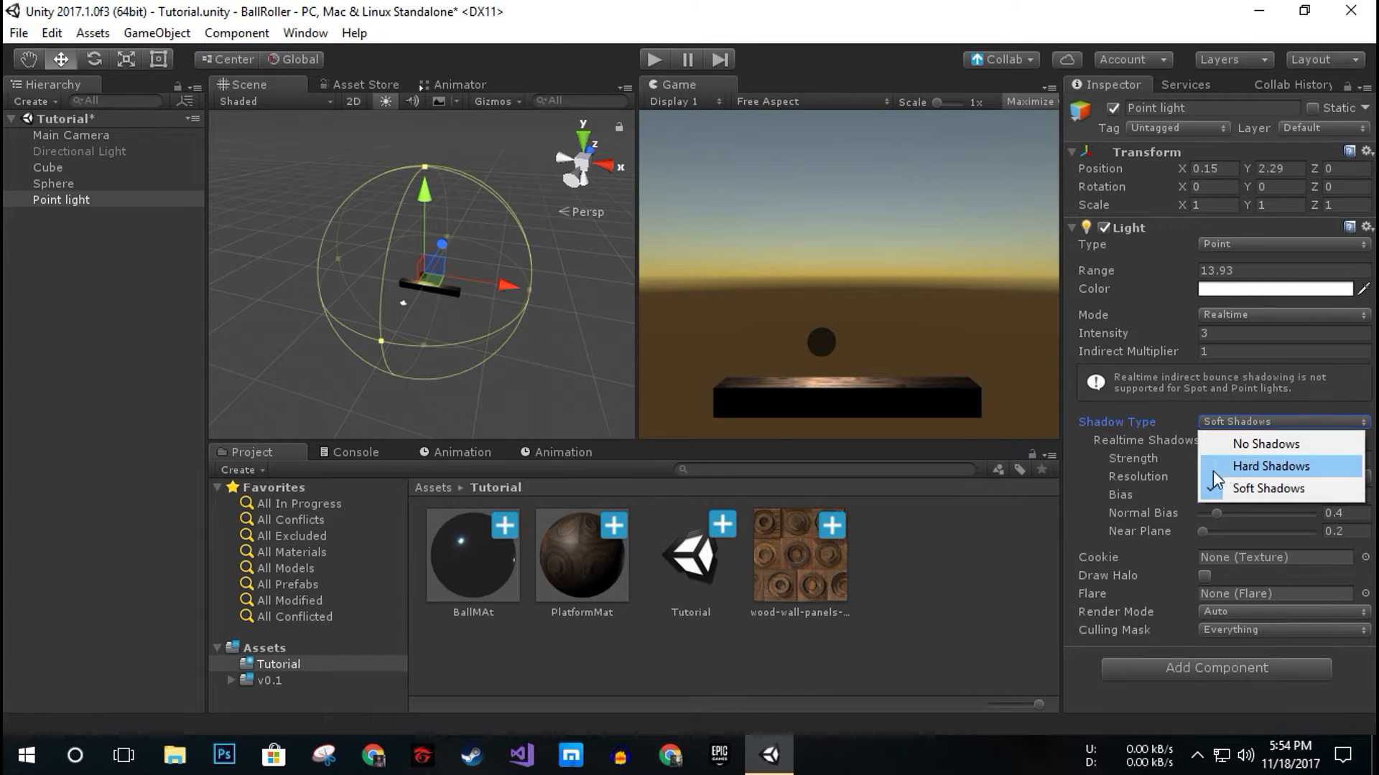
click(1246, 444)
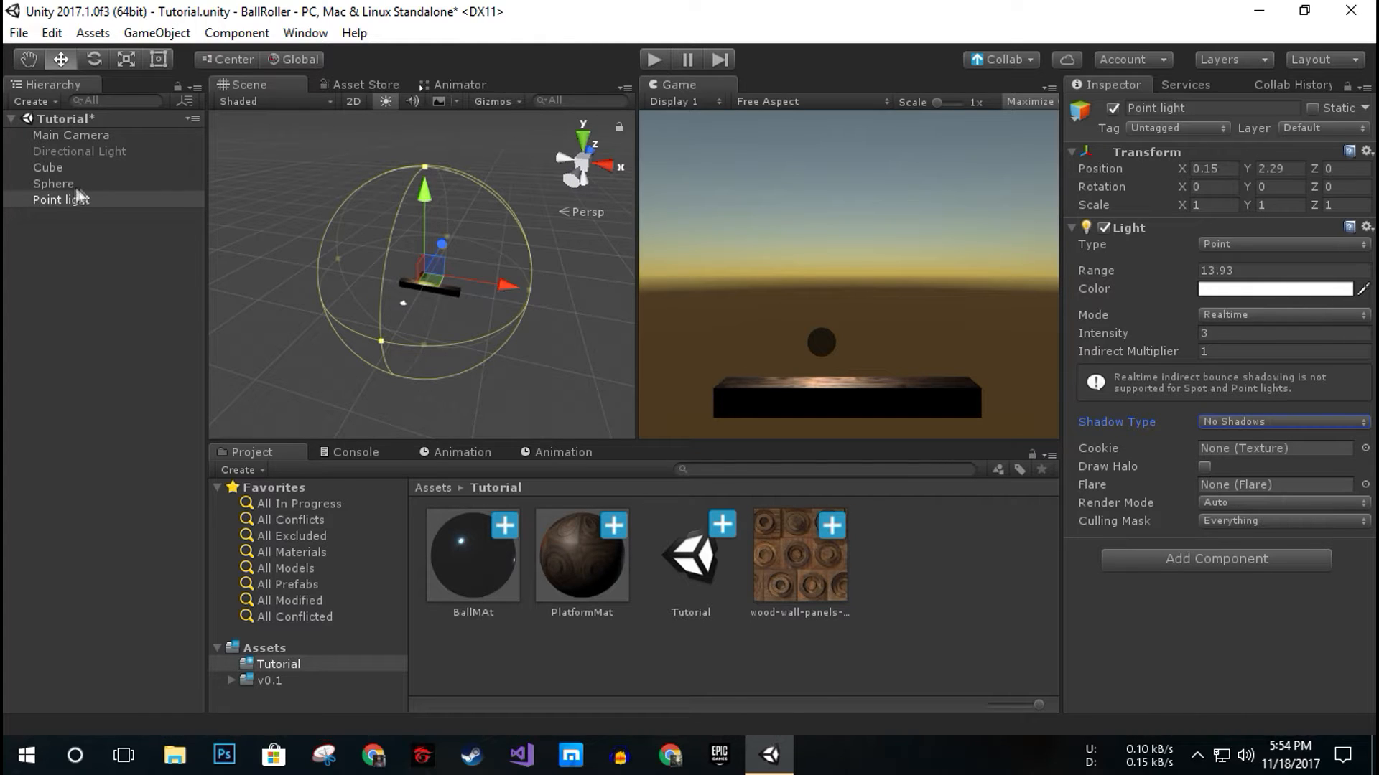
- Deactivate the Point light and add a Spotlight, listed above the Point light in the scene hierarchy
click(1113, 107)
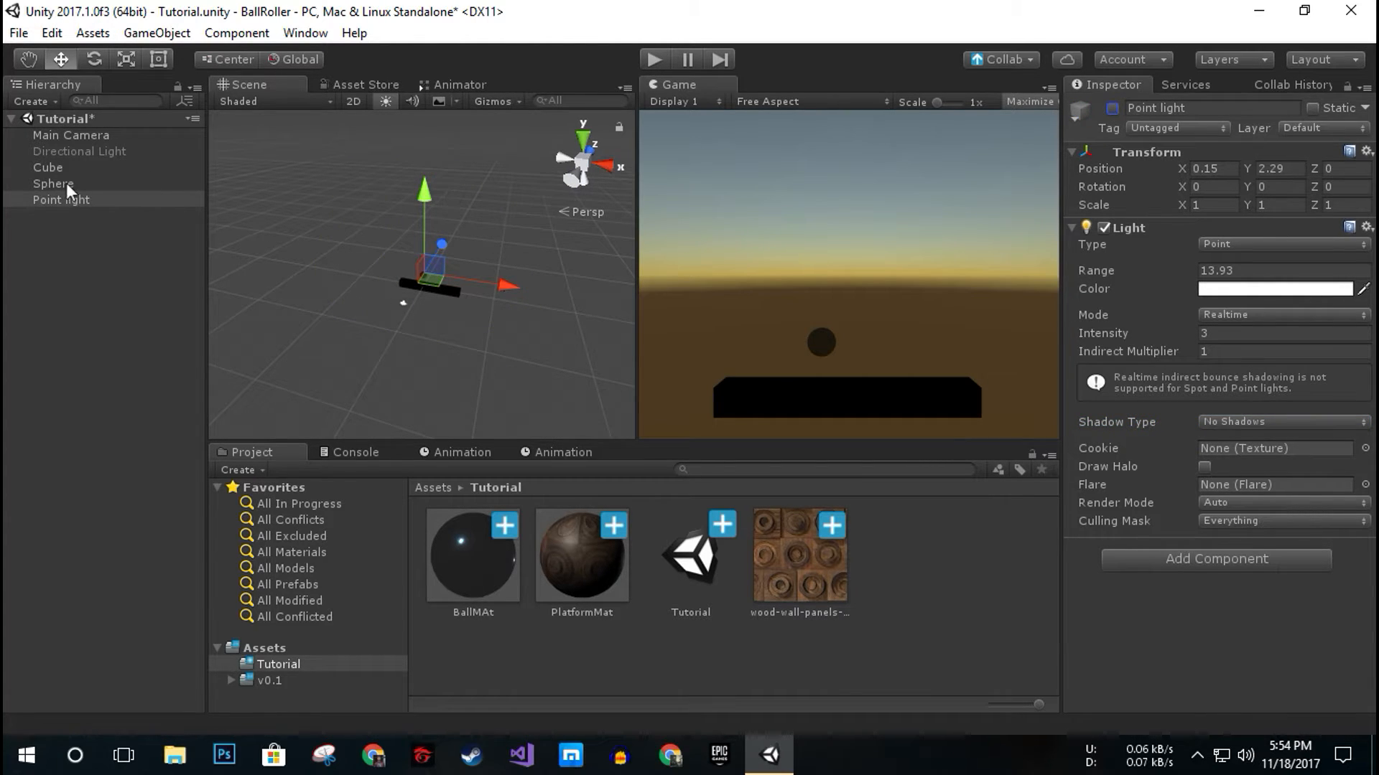
right_click(60, 252)
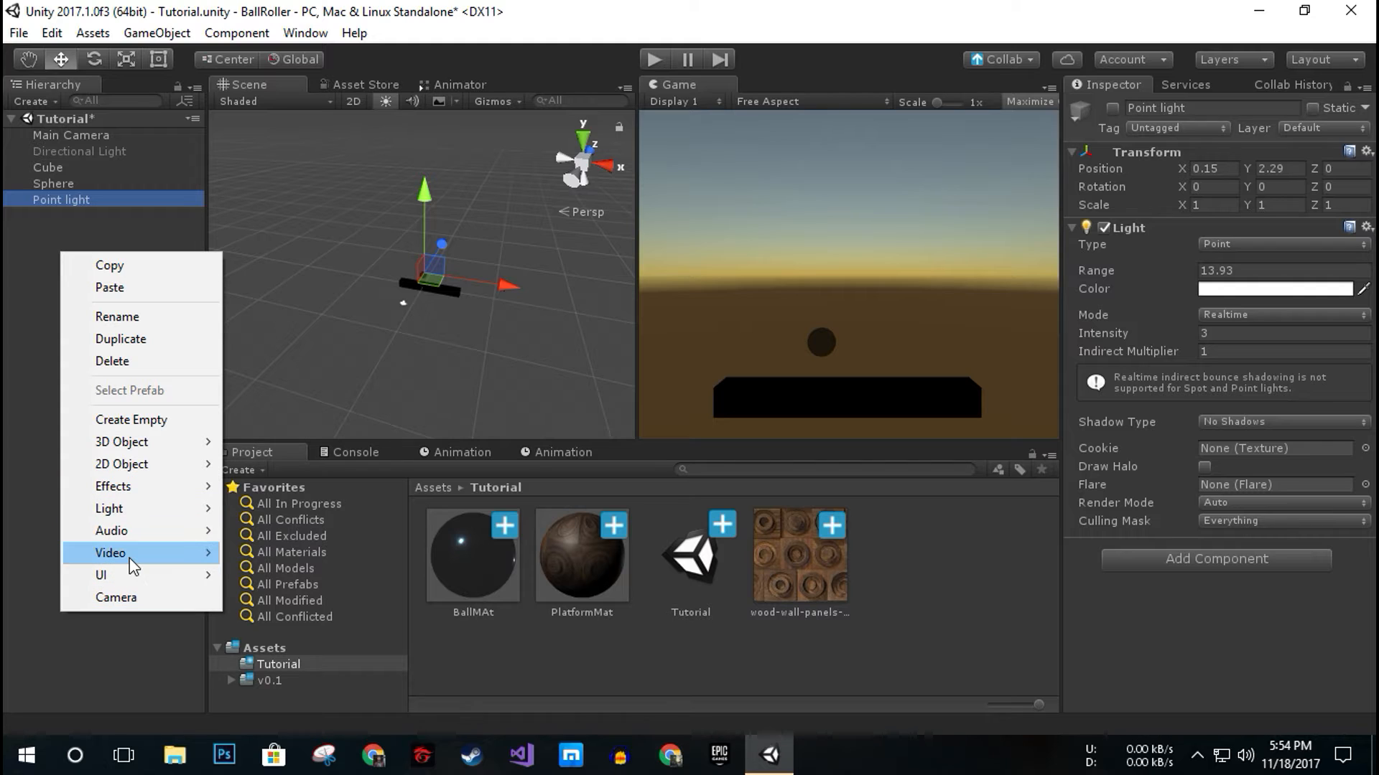
mouse_move(123, 508)
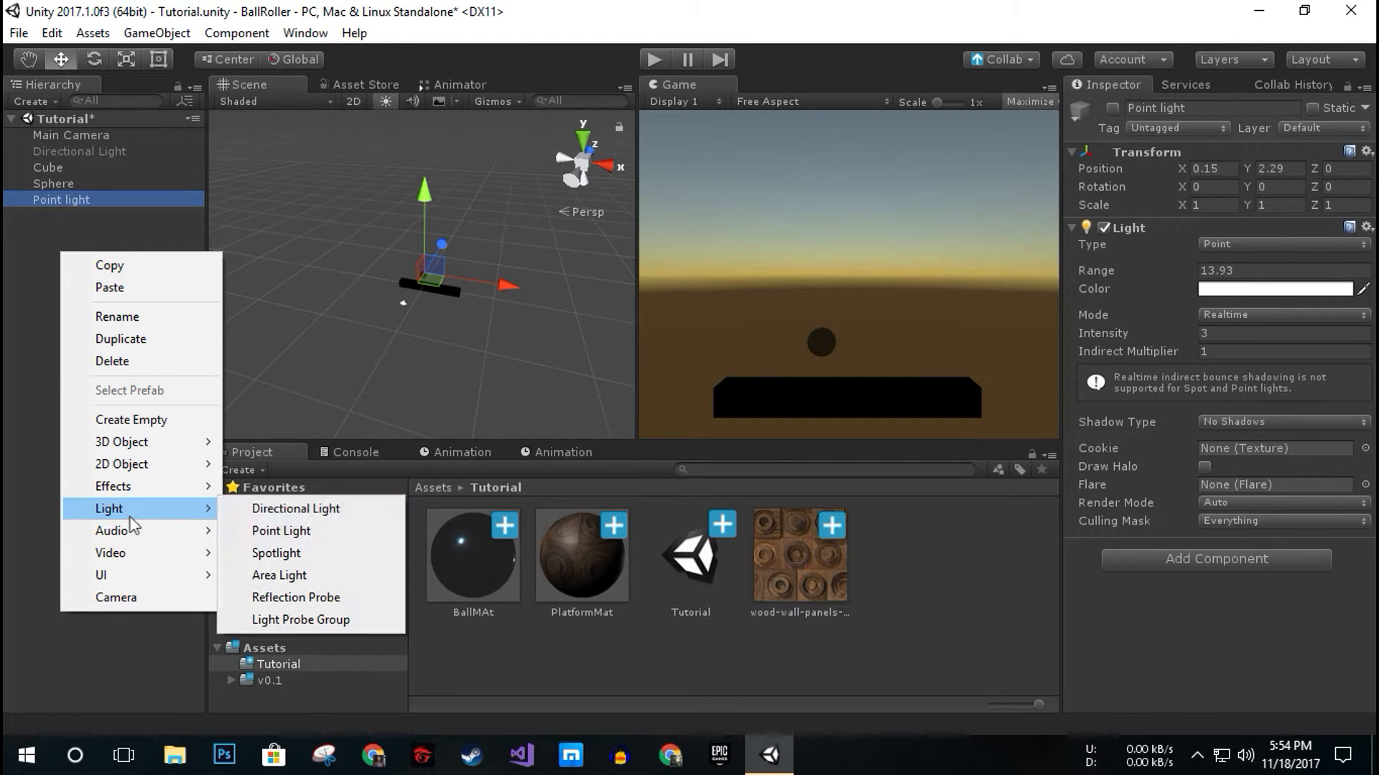
click(314, 557)
drag(58, 214, 63, 191)
click(72, 198)
- Set the Spotlight's position to X 0 and Y 0
scroll(502, 285, up, 4)
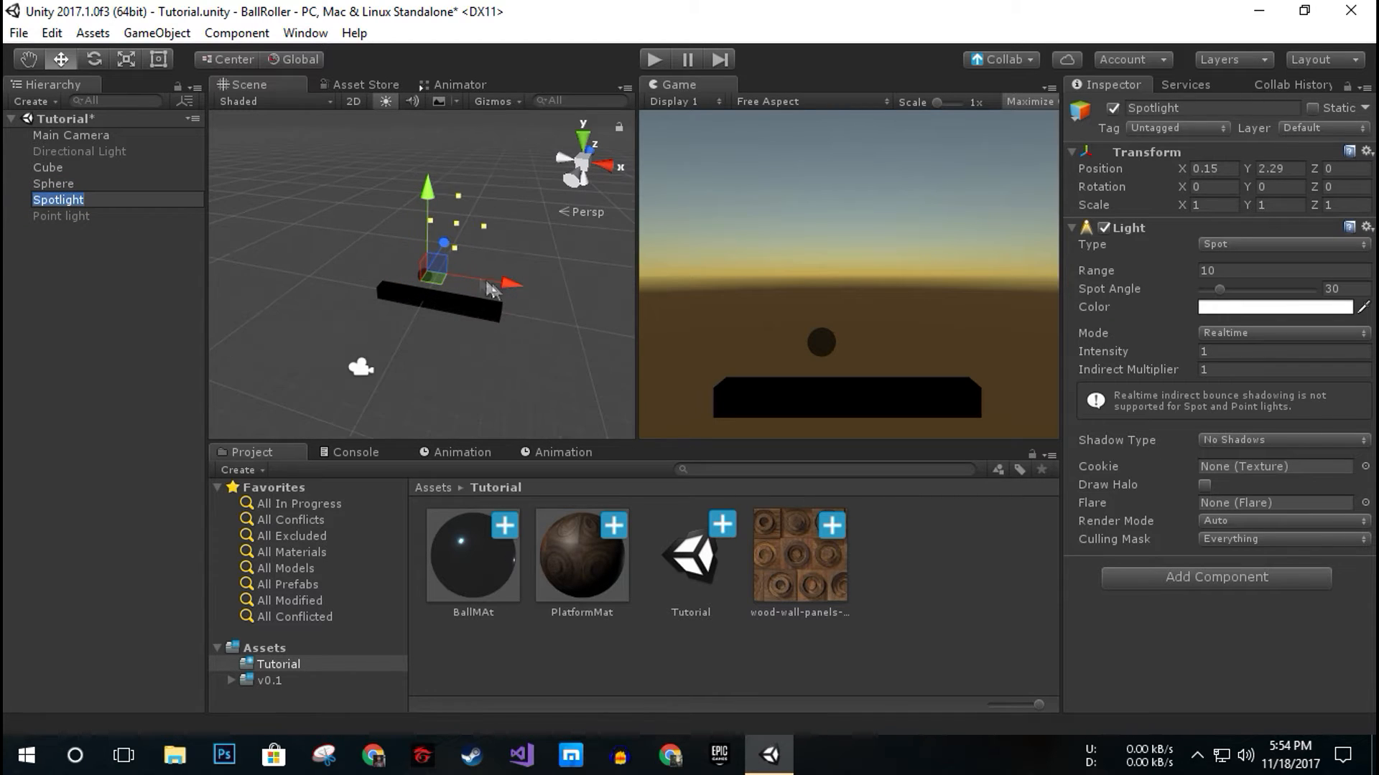
click(1209, 169)
text(0)
click(1289, 170)
text(0)
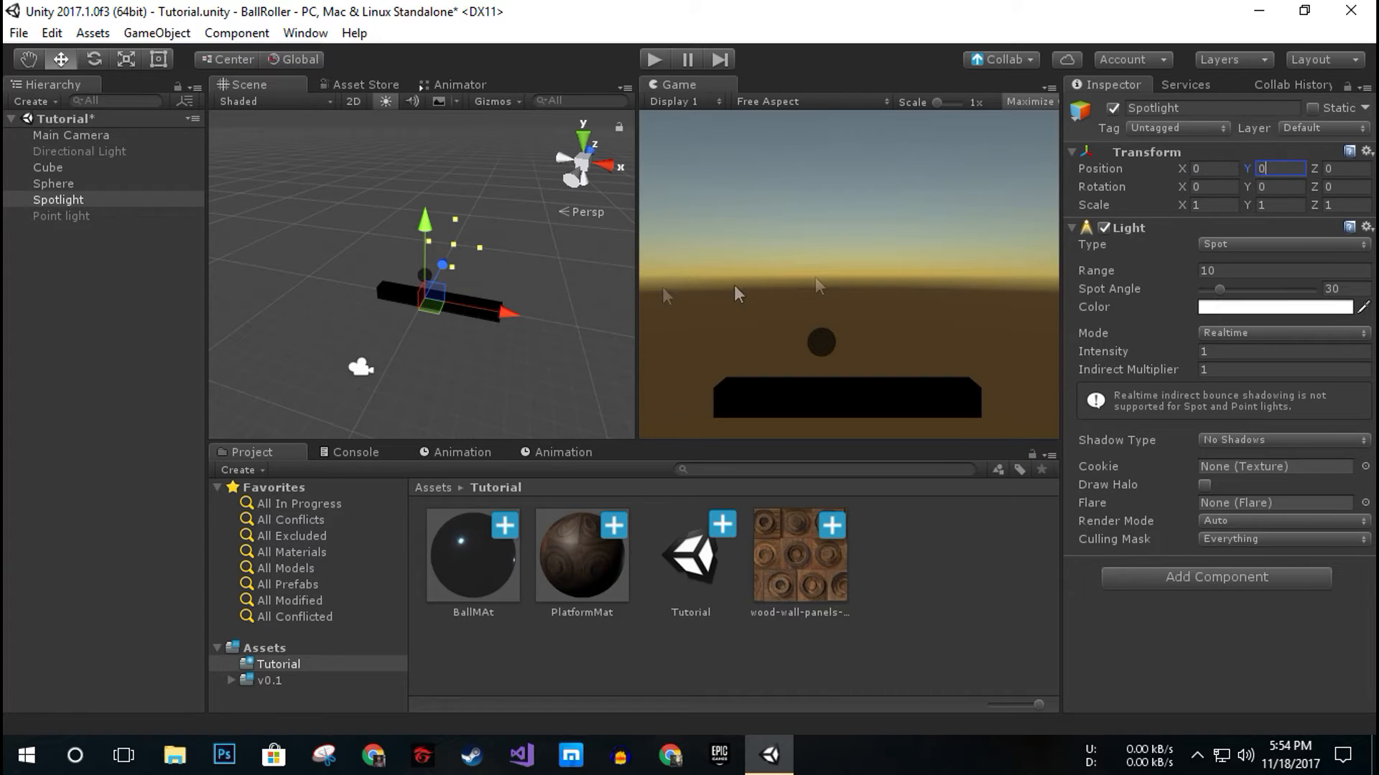
- Move the Spotlight to about Y 3.15, Z -0.89 and set its range to about 13.57
drag(425, 209, 431, 166)
alt+drag(541, 246, 456, 260)
drag(404, 307, 397, 345)
click(1203, 272)
drag(1281, 276, 1273, 291)
- Rotate the Spotlight to an X rotation of about 72.6 degrees so it points down at the platform
click(96, 59)
drag(295, 342, 523, 224)
alt+drag(424, 338, 554, 394)
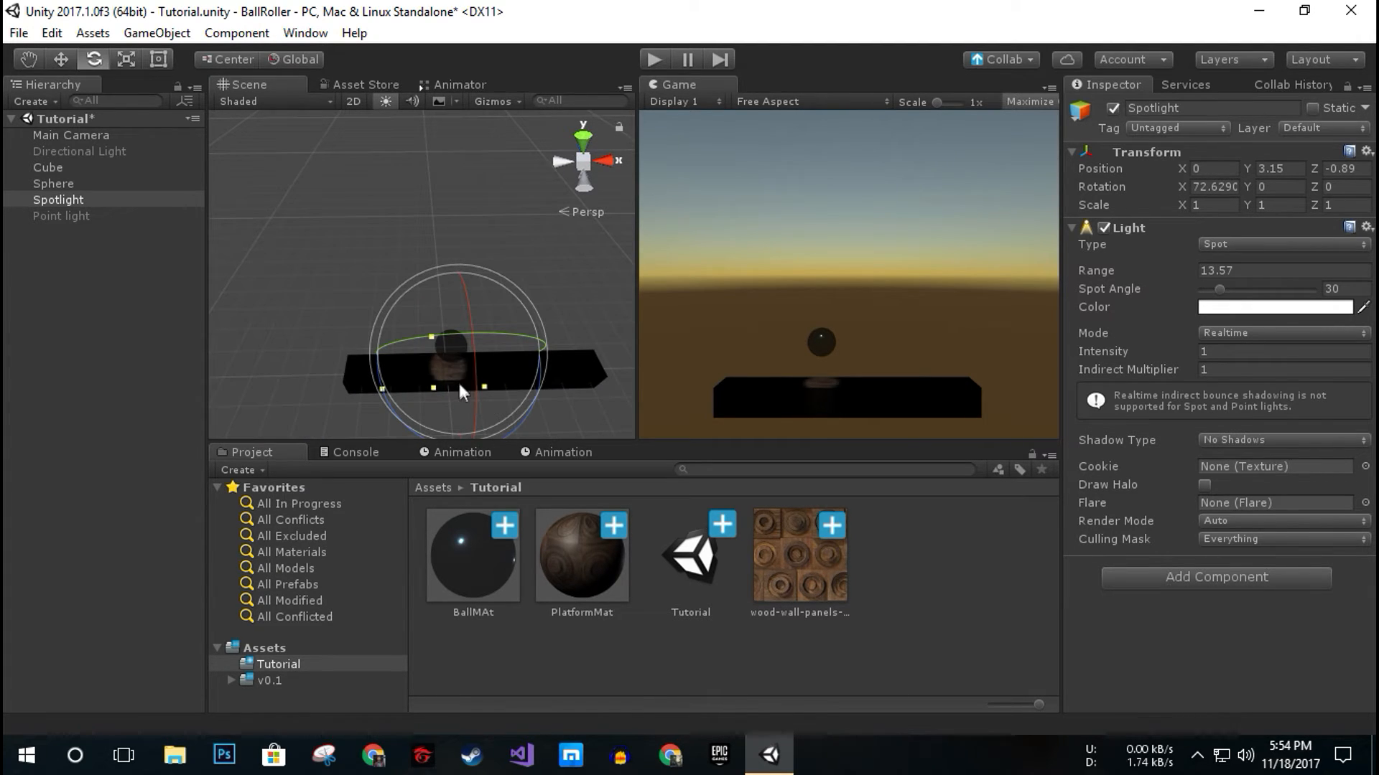
- Move the Spotlight along the platform to about X 2.47
click(61, 59)
drag(527, 357, 629, 360)
mouse_move(525, 377)
alt+mouse_down()
mouse_move(584, 441)
mouse_move(497, 455)
mouse_move(547, 384)
alt+mouse_up()
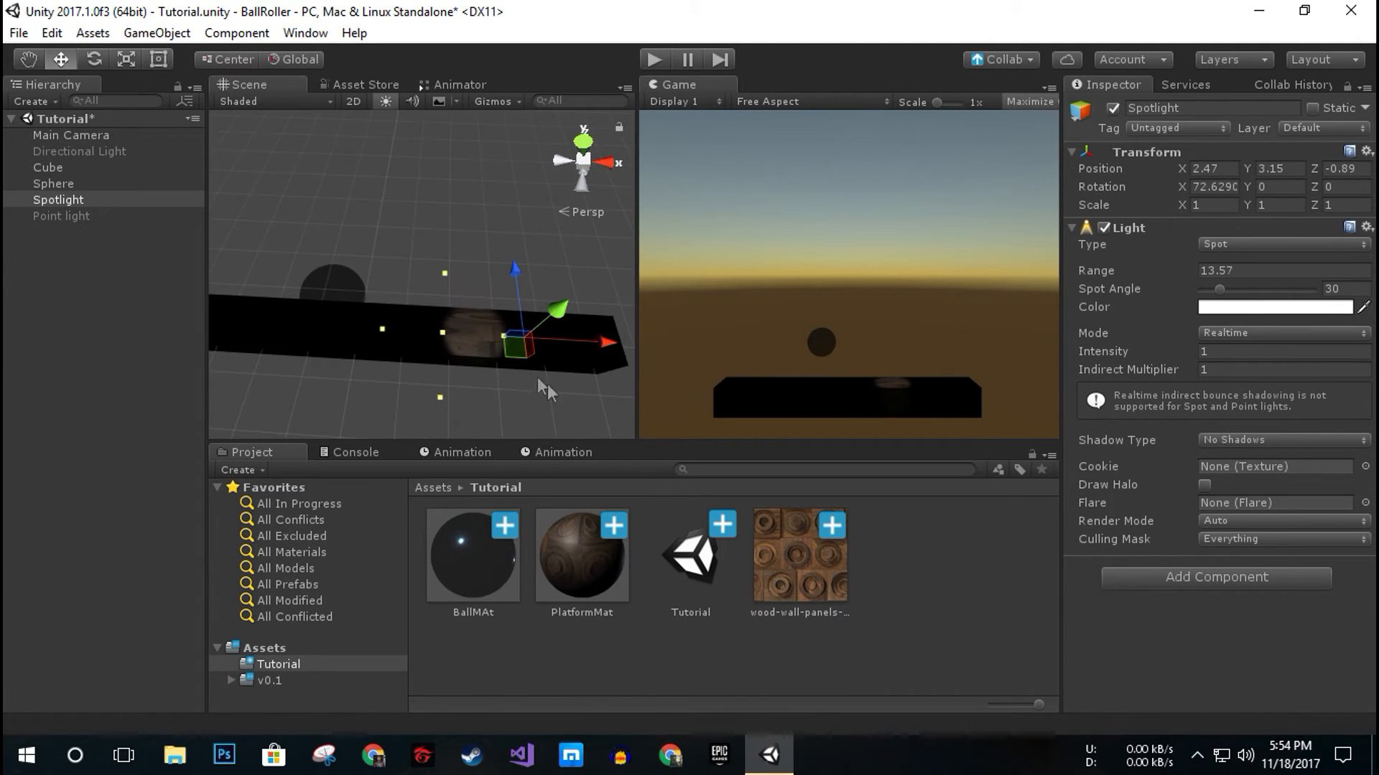
- Aim the Spotlight toward the ball with a rotation of about X 50.3, Y -62.2, Z -67.9
click(91, 59)
drag(460, 319, 618, 296)
drag(545, 290, 567, 348)
- Widen the Spotlight's spot angle to 105 and set its intensity to about 7.44
drag(1227, 291, 1268, 300)
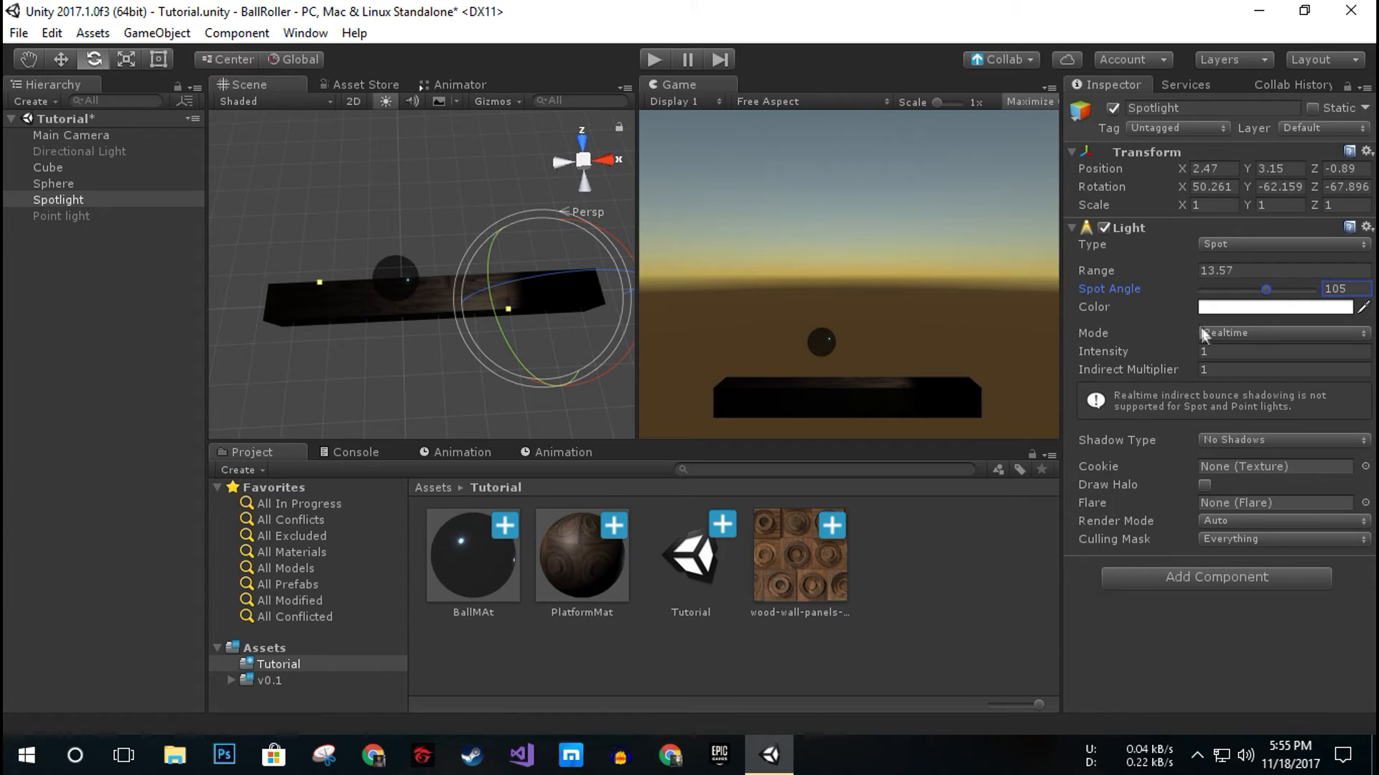
drag(1188, 352, 1260, 352)
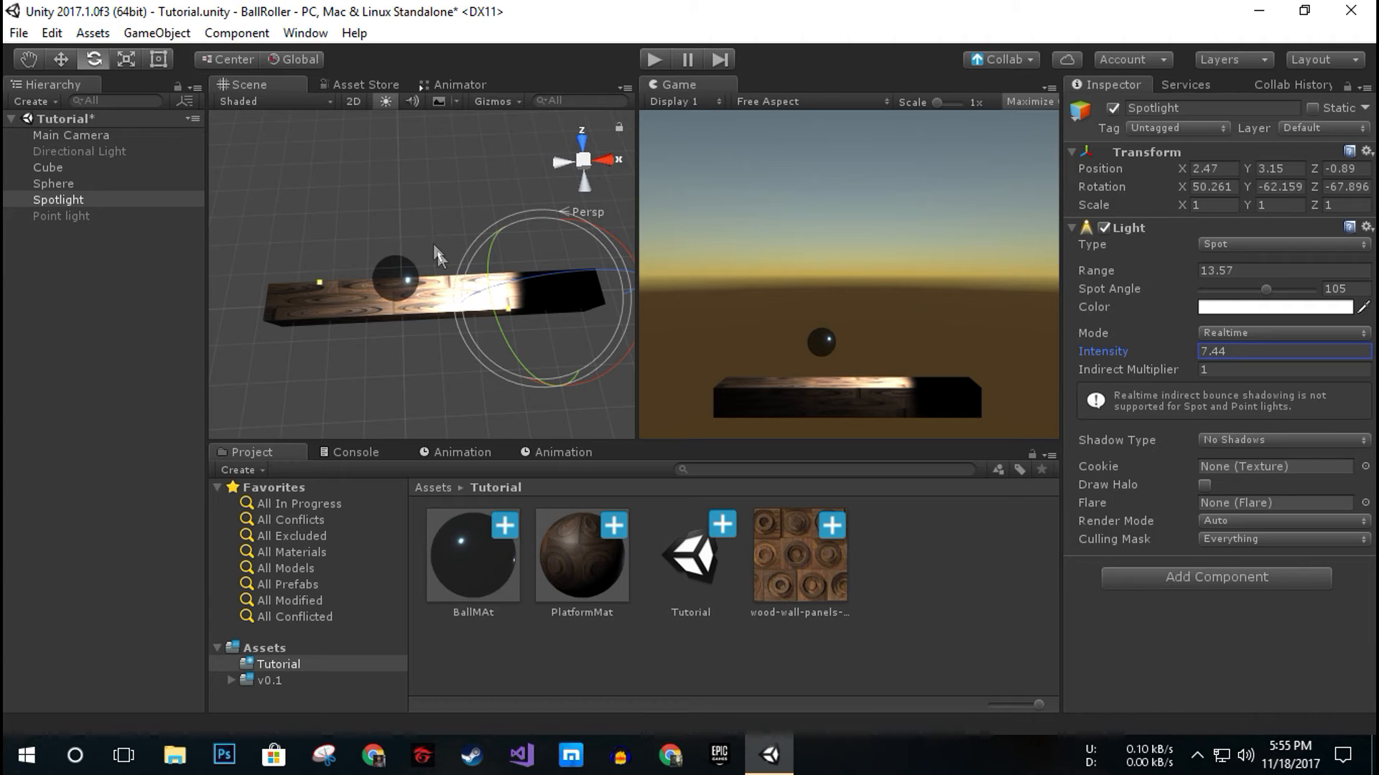
- Adjust the Spotlight's rotation to about X 58.9, Y -54.7, Z -58.8 and preview the scene in Play mode
drag(507, 285, 544, 231)
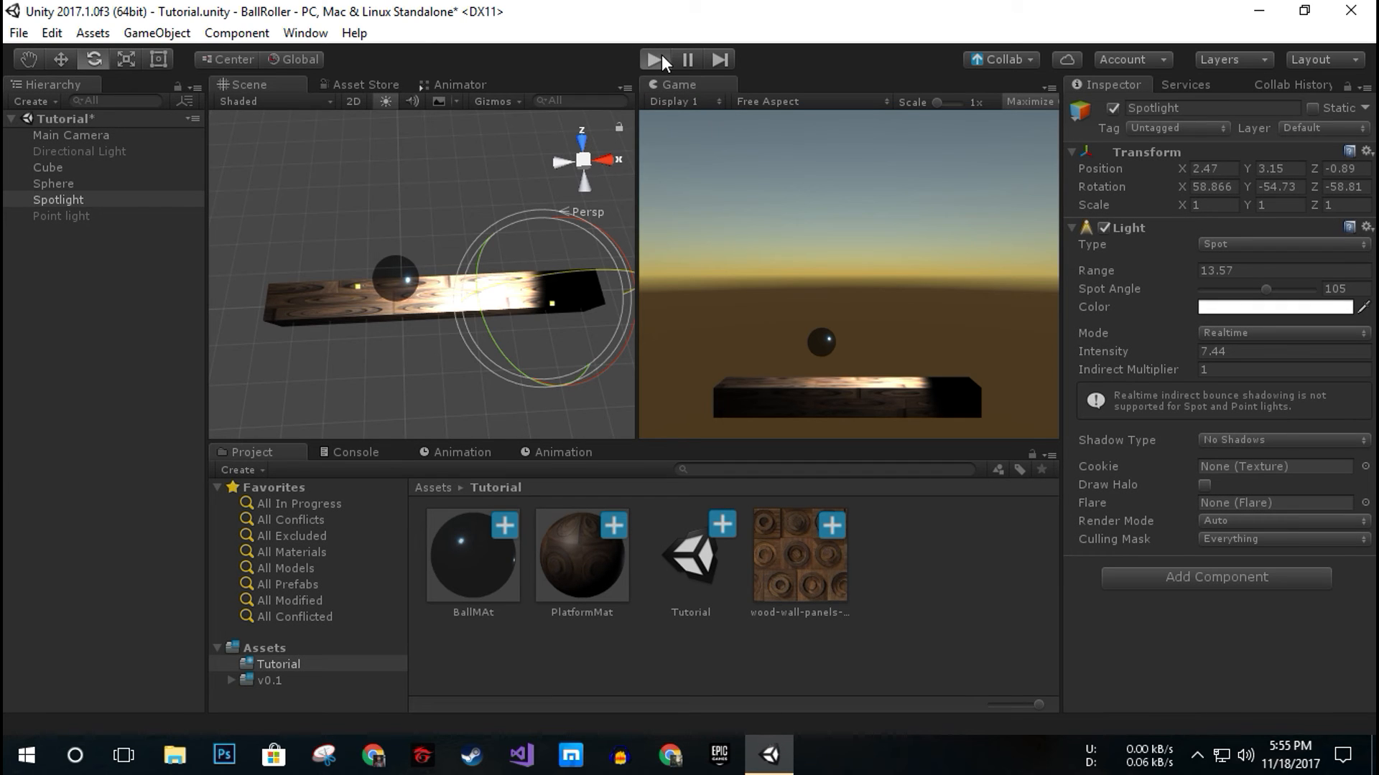
click(654, 59)
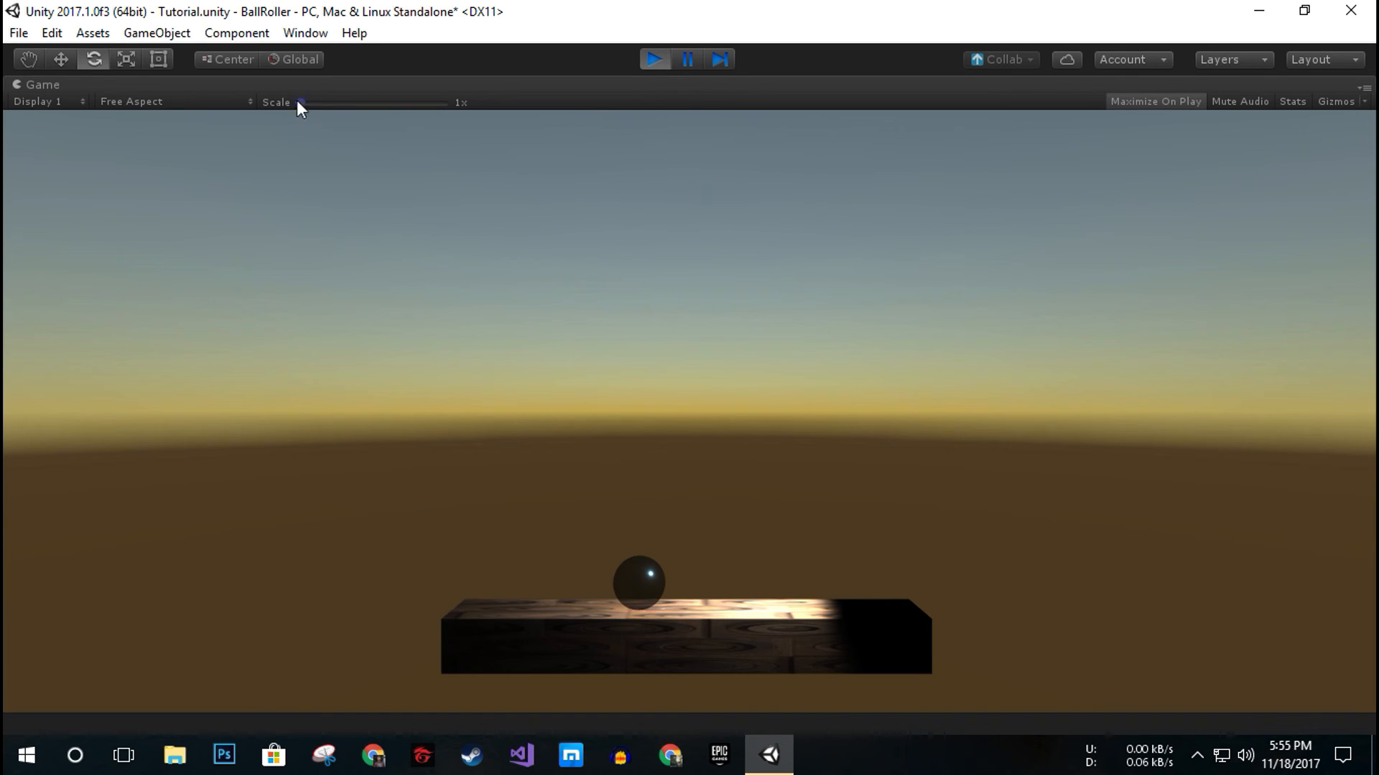
click(648, 60)
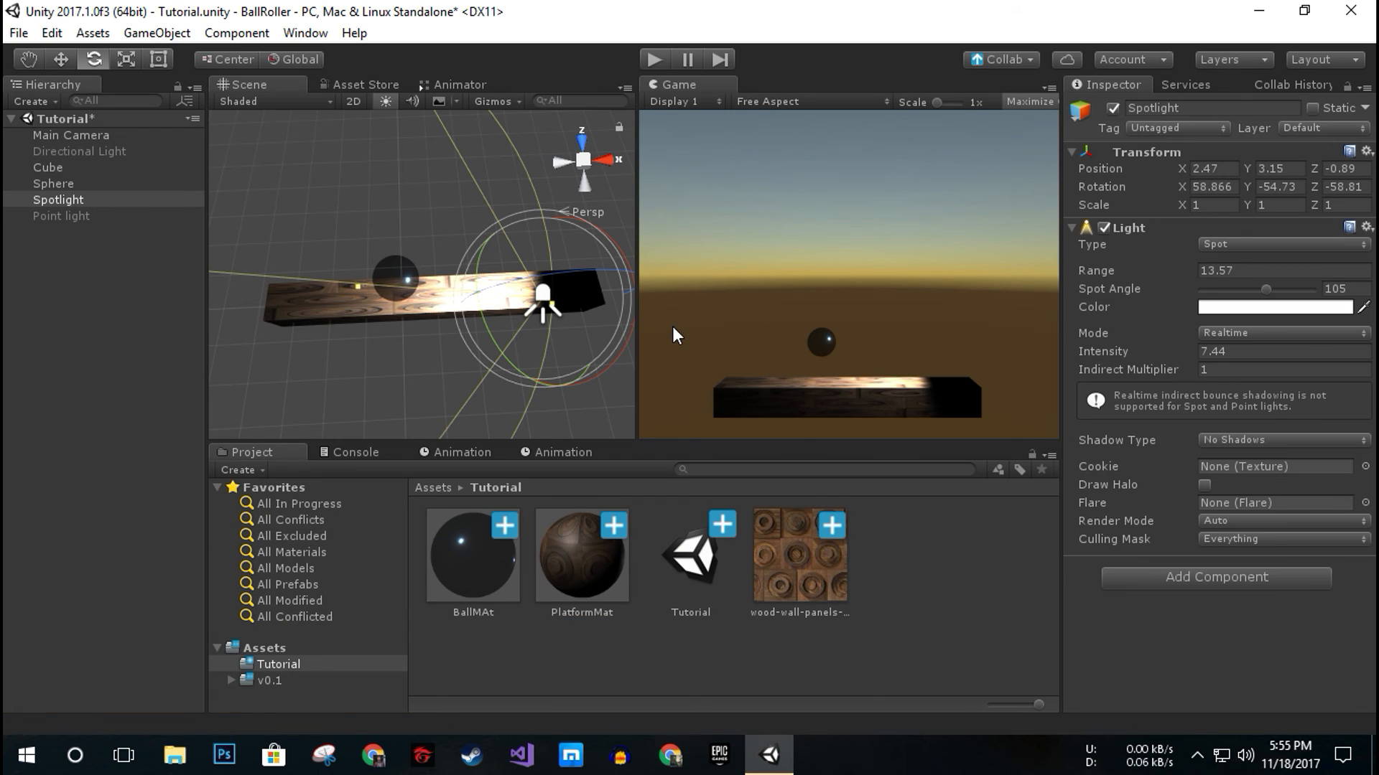